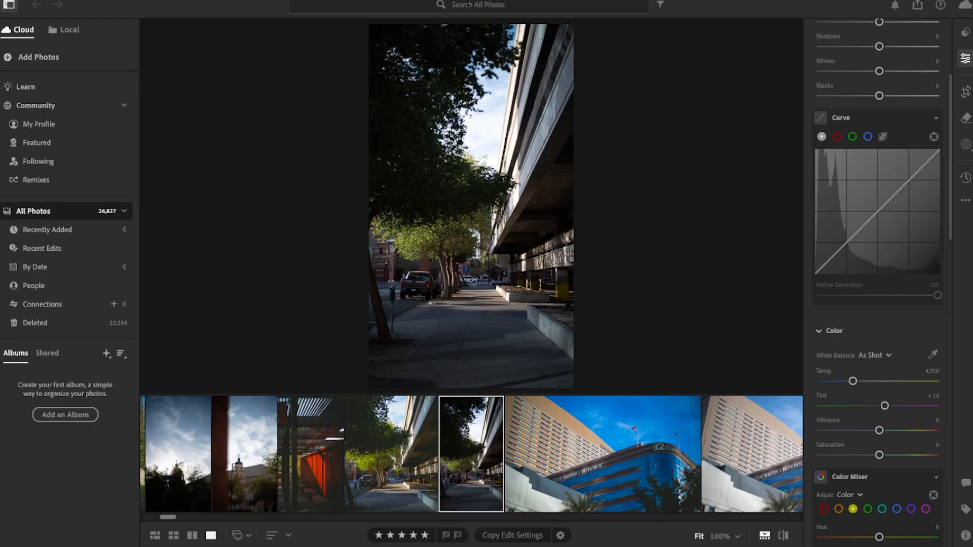
Step: Compare the unedited street photo with the edited version beside it and browse the neighbouring photos in the filmstrip
scroll(877, 284, up, 4)
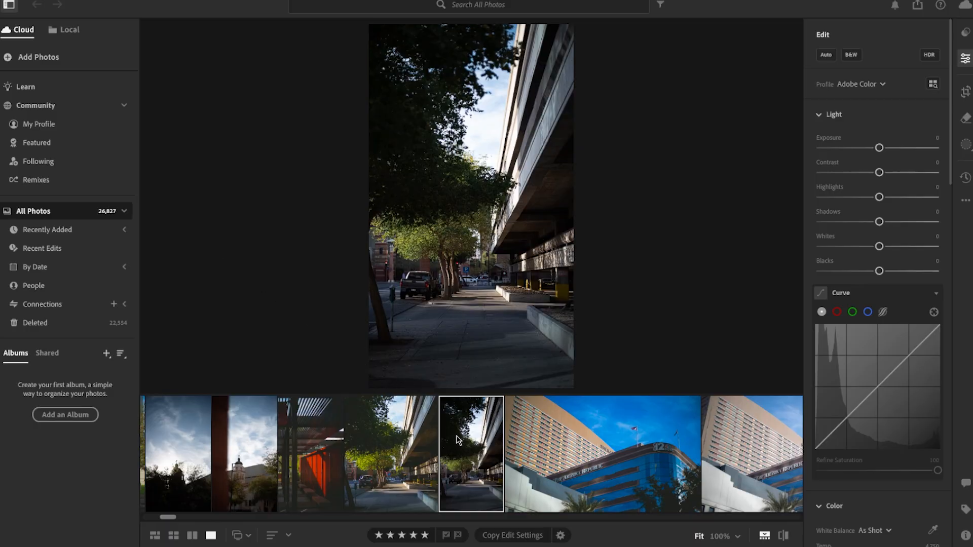
scroll(458, 440, up, 3)
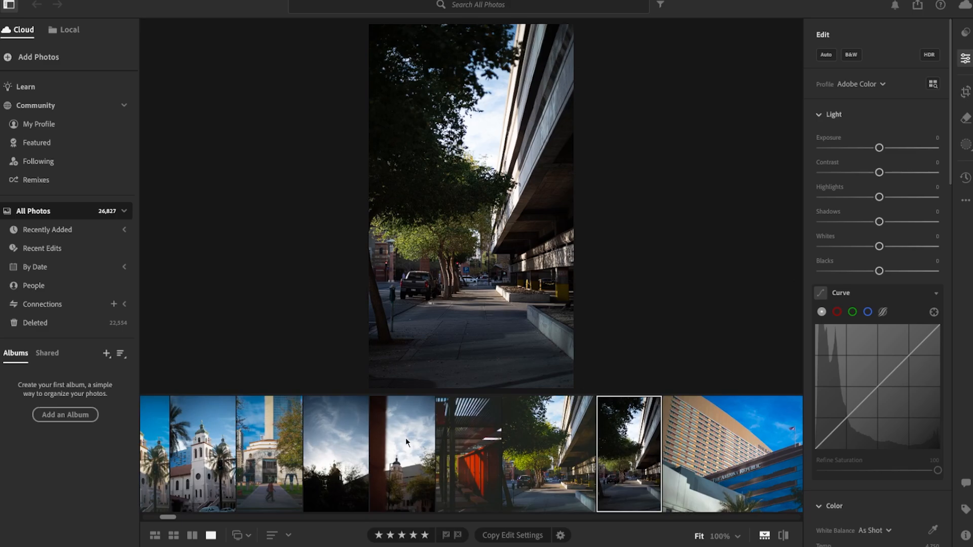
click(405, 437)
click(456, 449)
click(529, 458)
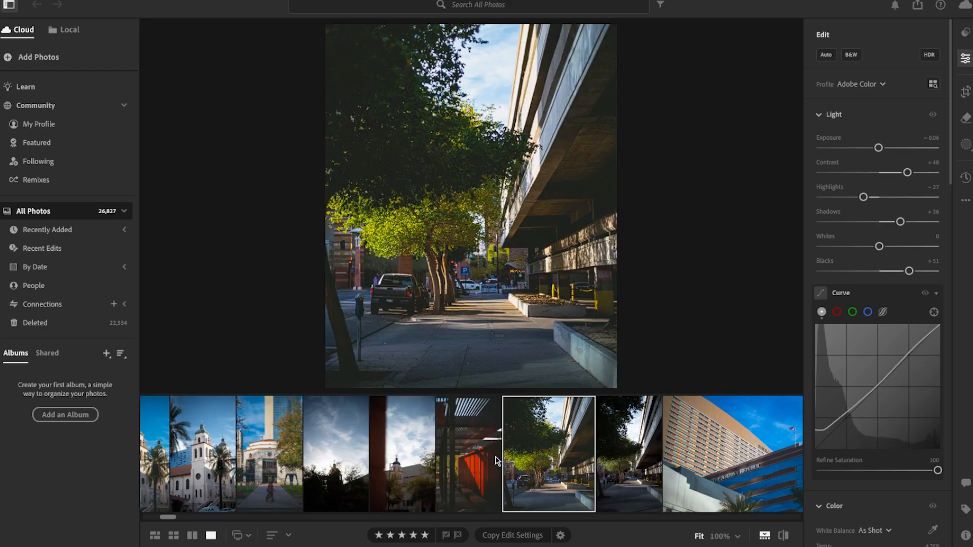
scroll(500, 462, down, 3)
click(490, 476)
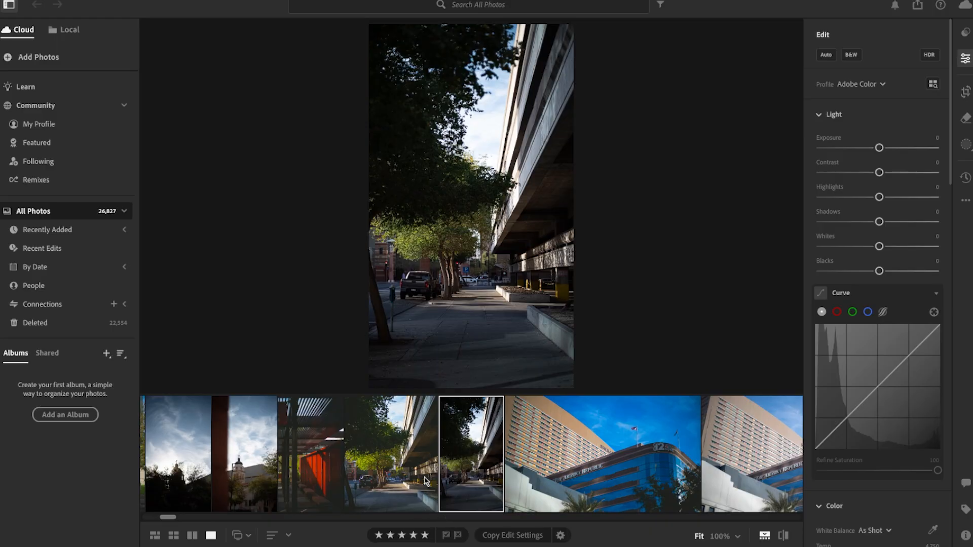
scroll(429, 469, down, 1)
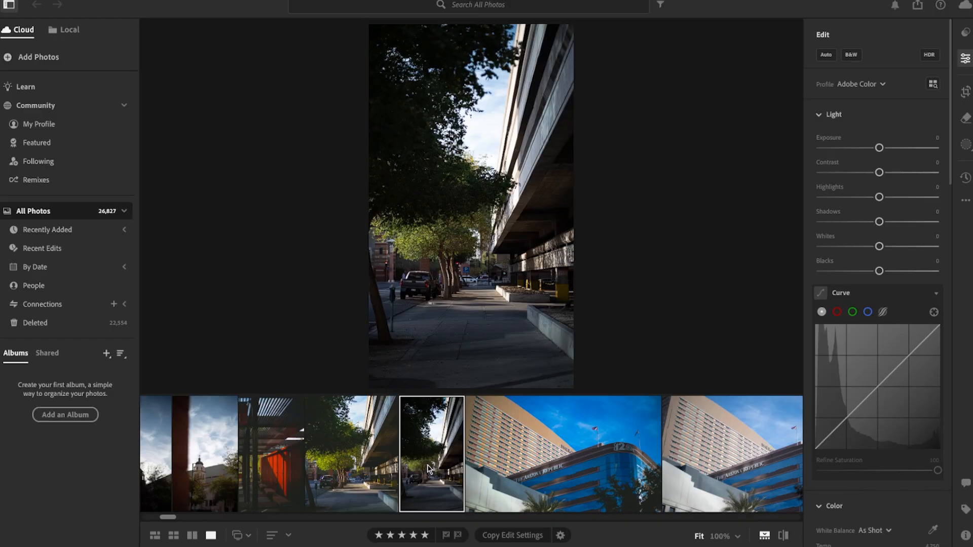
scroll(429, 469, down, 10)
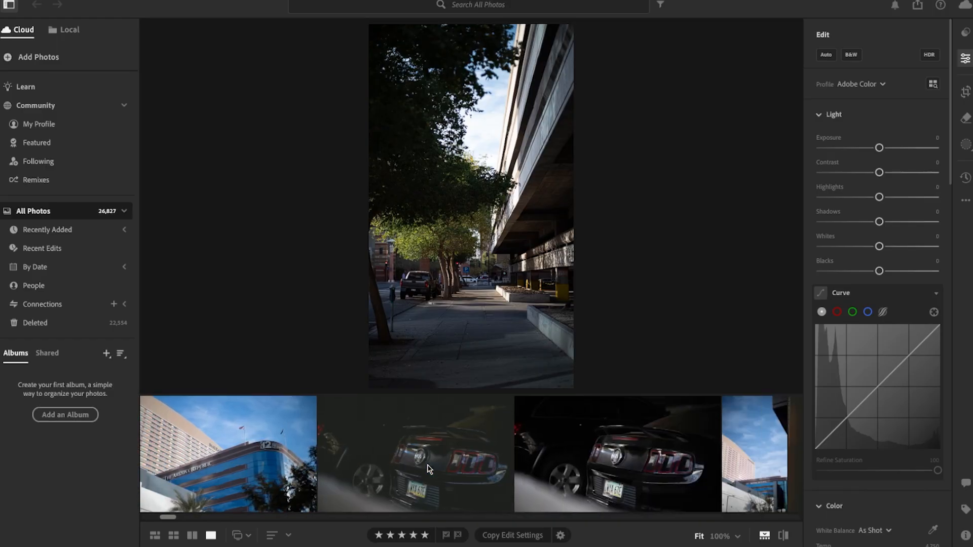
scroll(429, 469, left, 15)
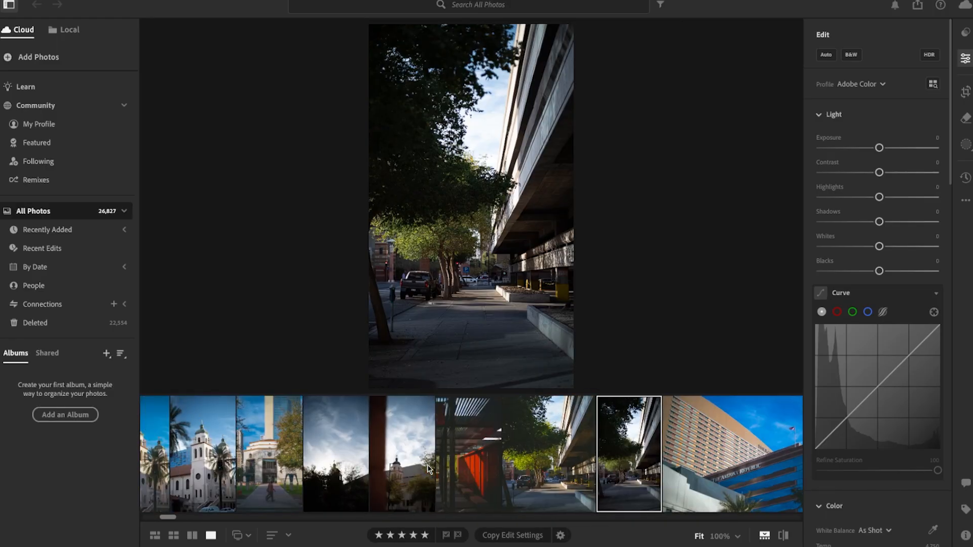
scroll(429, 469, right, 5)
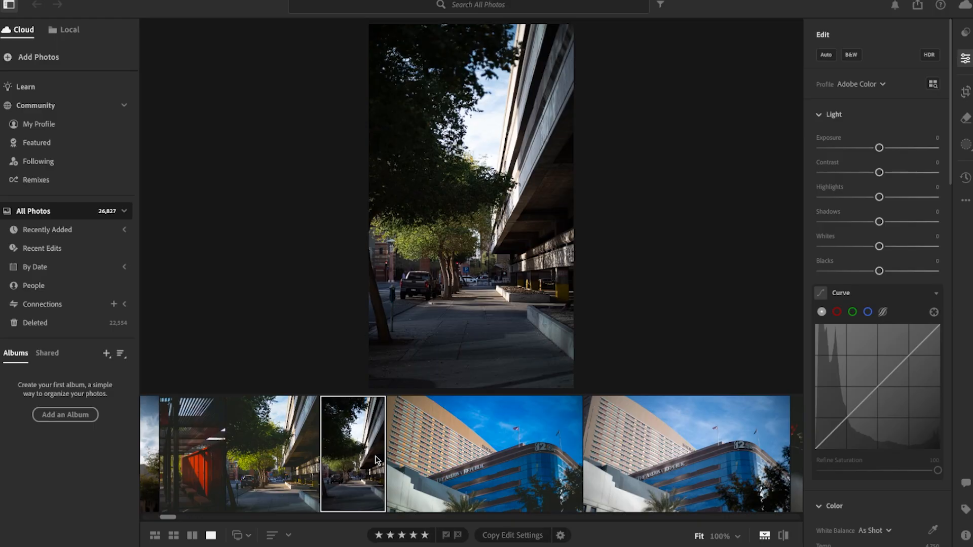
Step: Copy the edit settings of the unedited street photo
scroll(921, 333, down, 5)
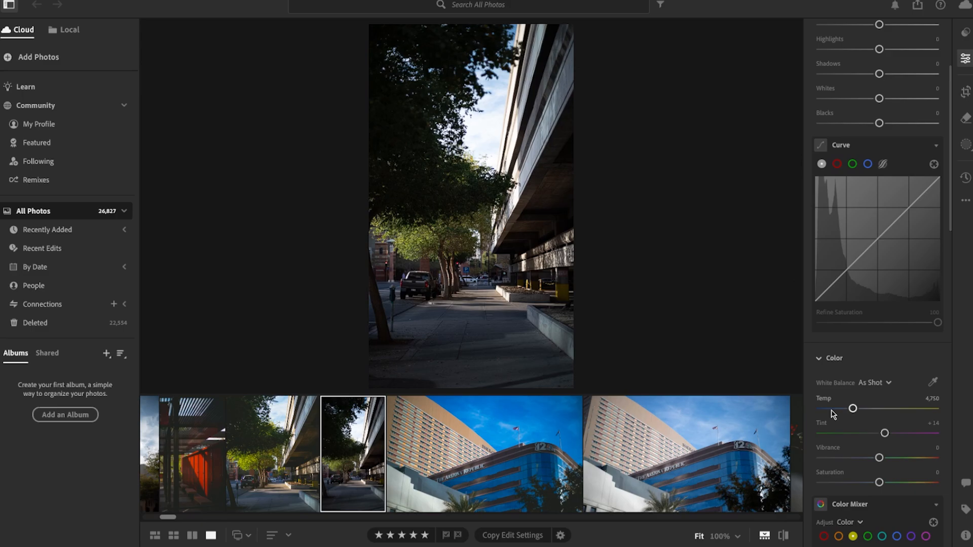
key(ctrl+c)
scroll(821, 356, up, 5)
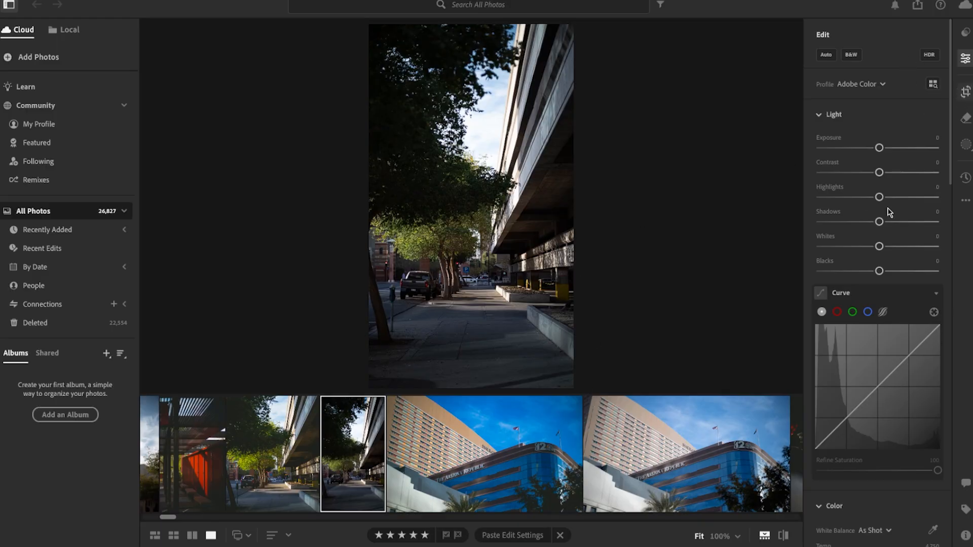
Step: Crop the street photo to a 4 x 5 aspect ratio and straighten it to about -0.46
key(c)
drag(722, 256, 727, 251)
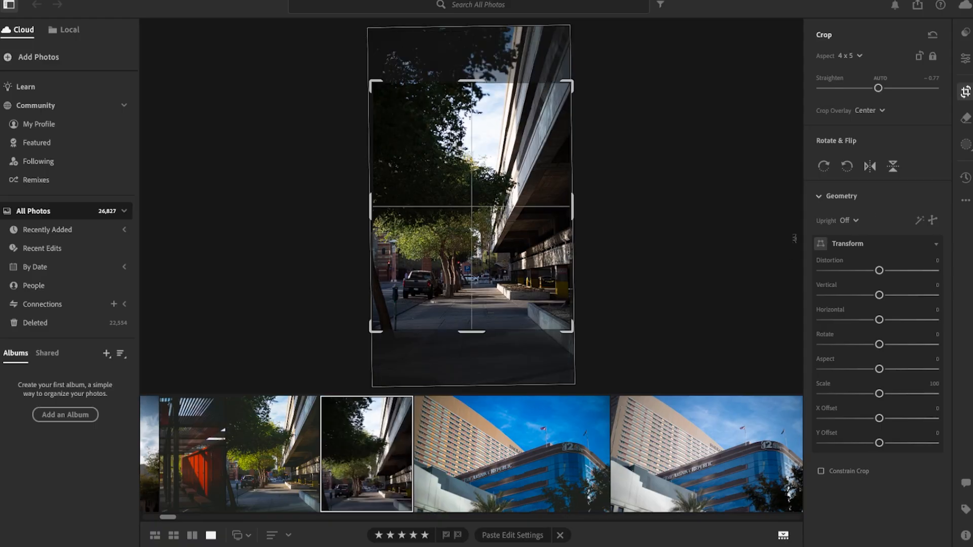
mouse_move(526, 200)
mouse_down()
mouse_move(526, 183)
mouse_move(526, 196)
mouse_up()
drag(662, 252, 663, 253)
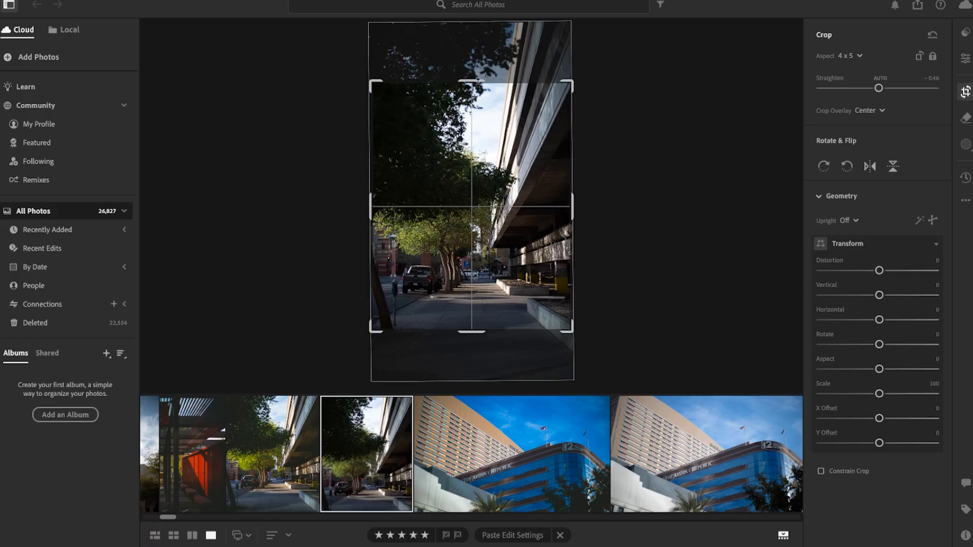
key(e)
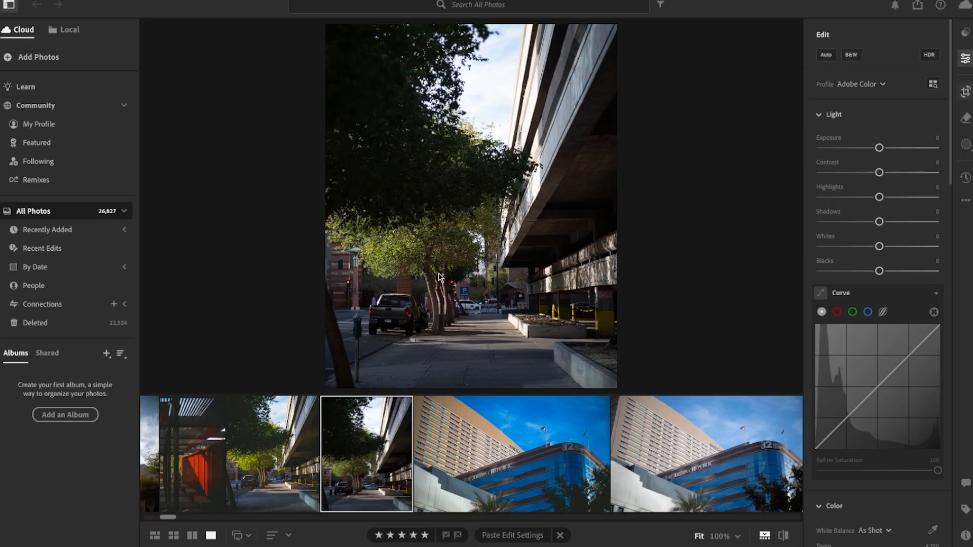
Step: Reposition the crop slightly lower on the photo so more of the sidewalk is included
key(c)
mouse_move(456, 236)
mouse_down()
mouse_move(456, 208)
mouse_move(457, 223)
mouse_up()
key(Return)
key(super+z)
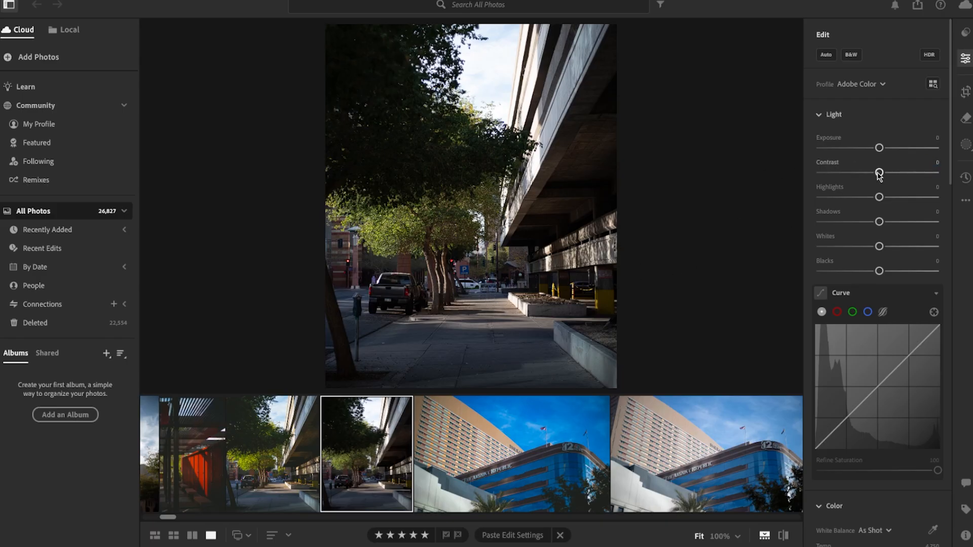
Step: Adjust the photo's light with Contrast +25, Highlights -16, Shadows +17, Blacks +23 and Exposure -0.09
drag(878, 175, 895, 177)
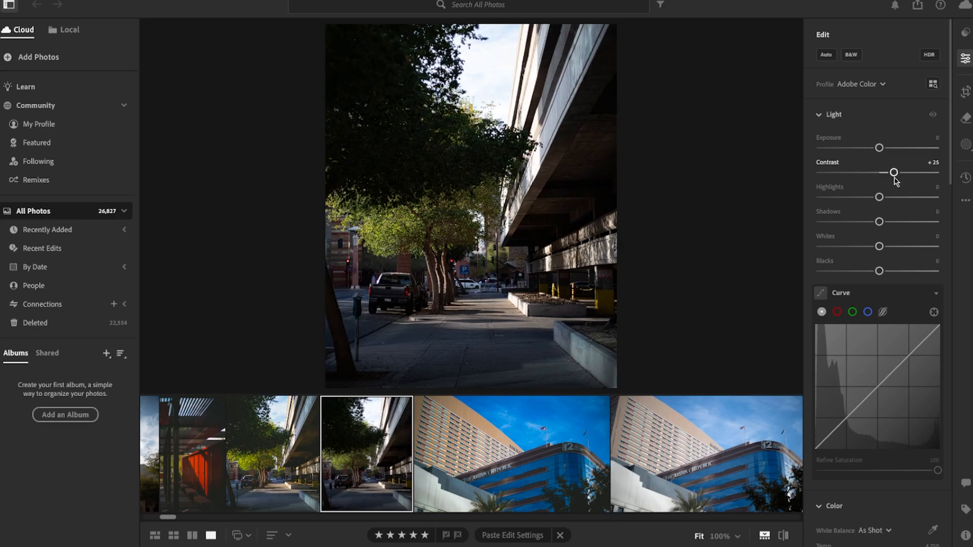
drag(879, 200, 870, 200)
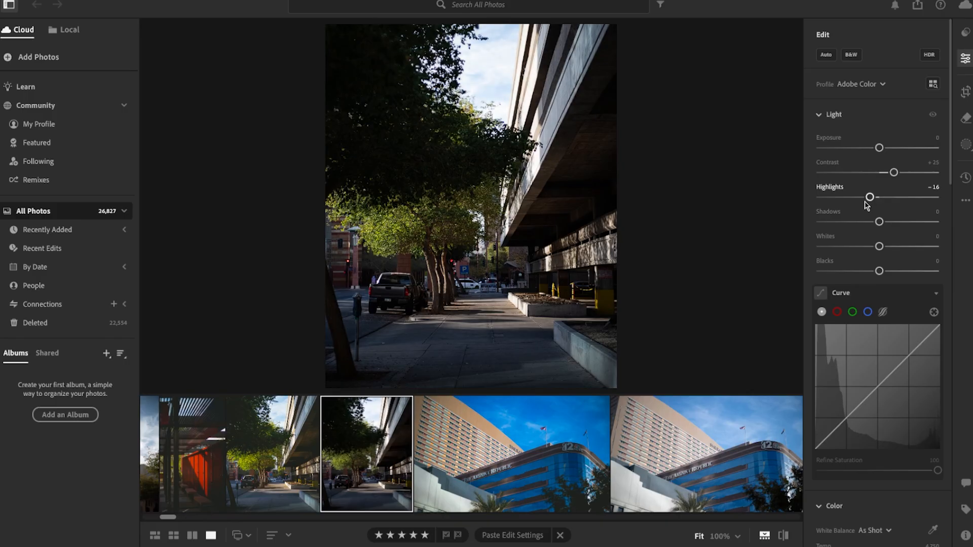
drag(879, 223, 890, 223)
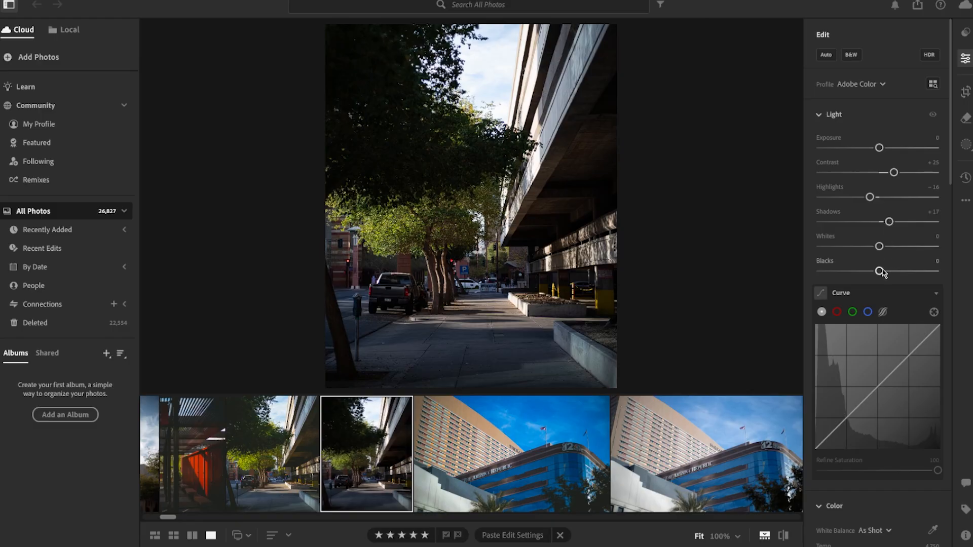
drag(882, 271, 897, 274)
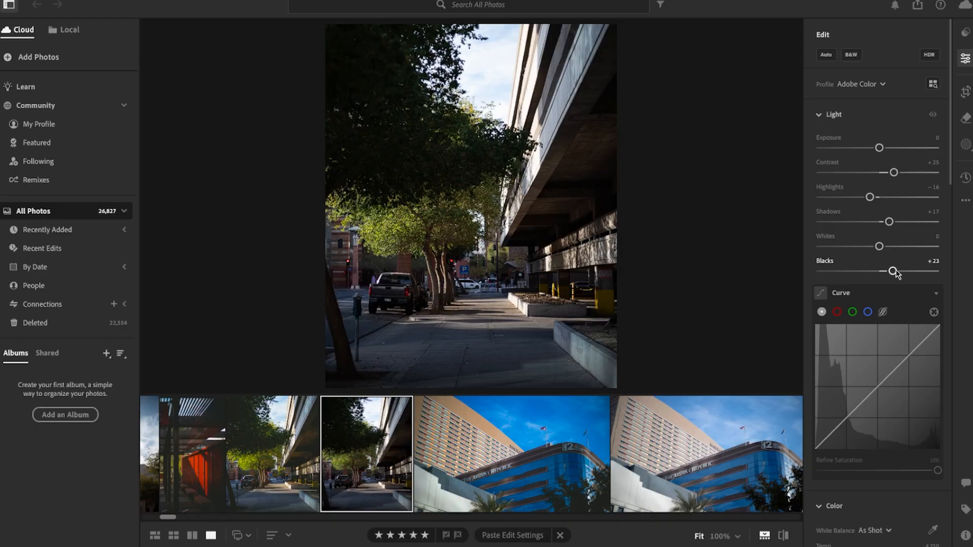
drag(879, 148, 878, 148)
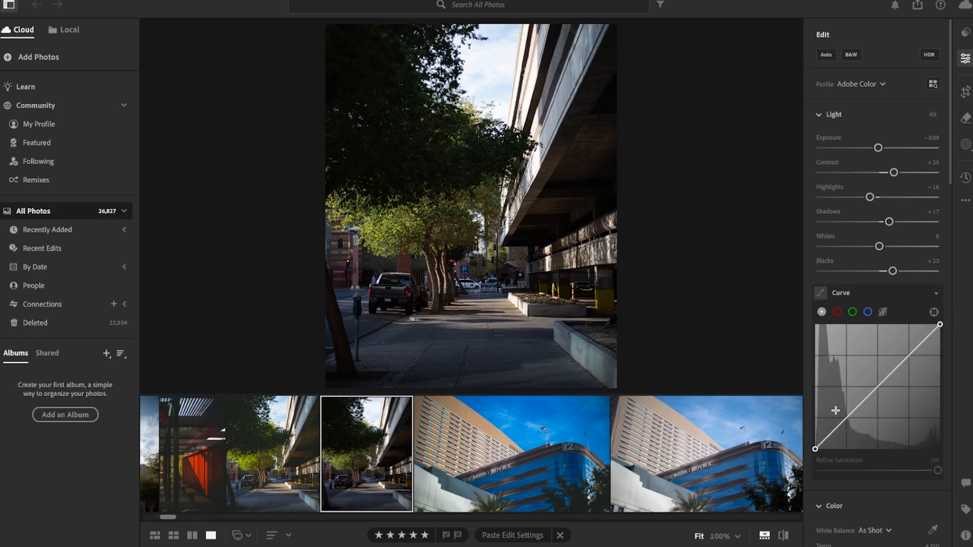
Step: Add anchor points to the upper part and middle of the tone curve and lift its black point to fade the shadows
click(913, 350)
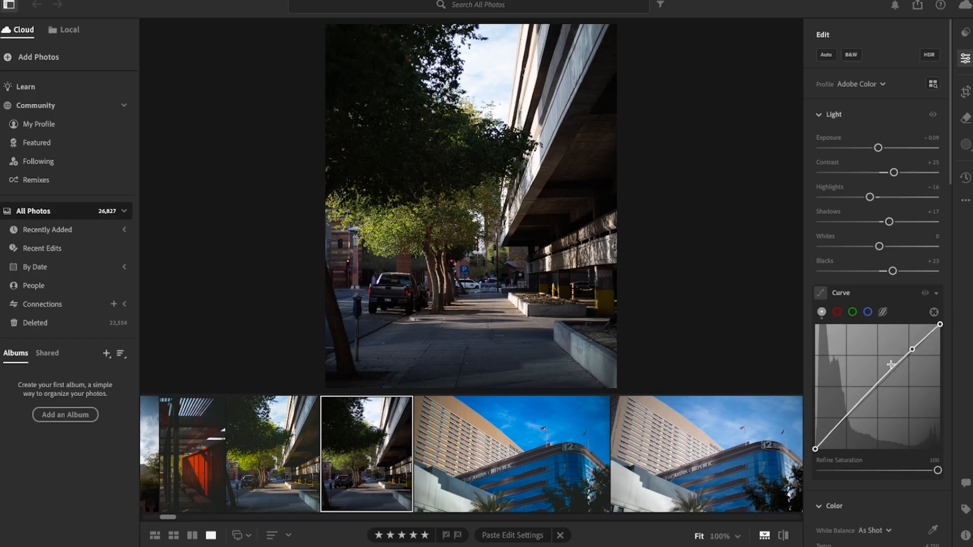
drag(879, 386, 879, 384)
drag(815, 449, 825, 438)
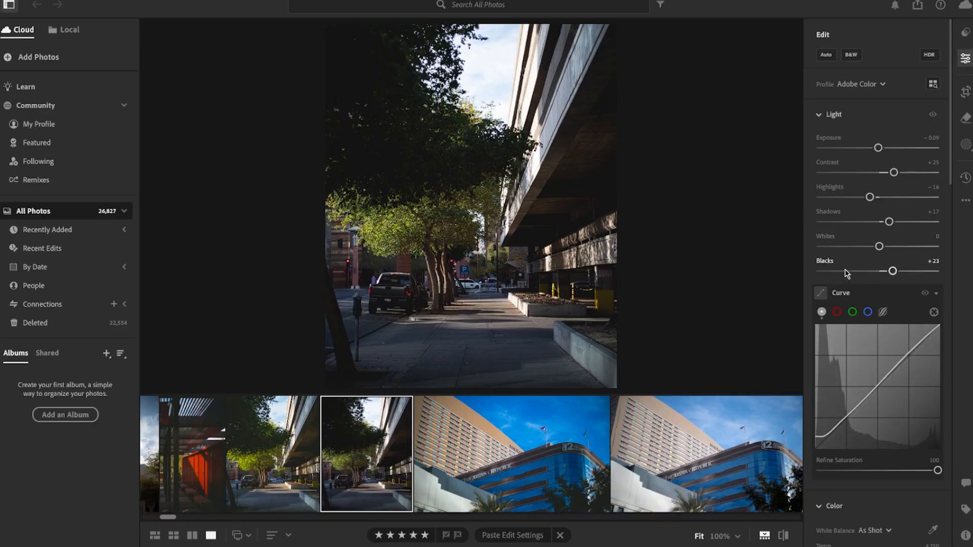
Step: Warm the white balance temperature to 5,030 and raise the overall saturation to +19
scroll(844, 269, down, 5)
scroll(841, 262, down, 1)
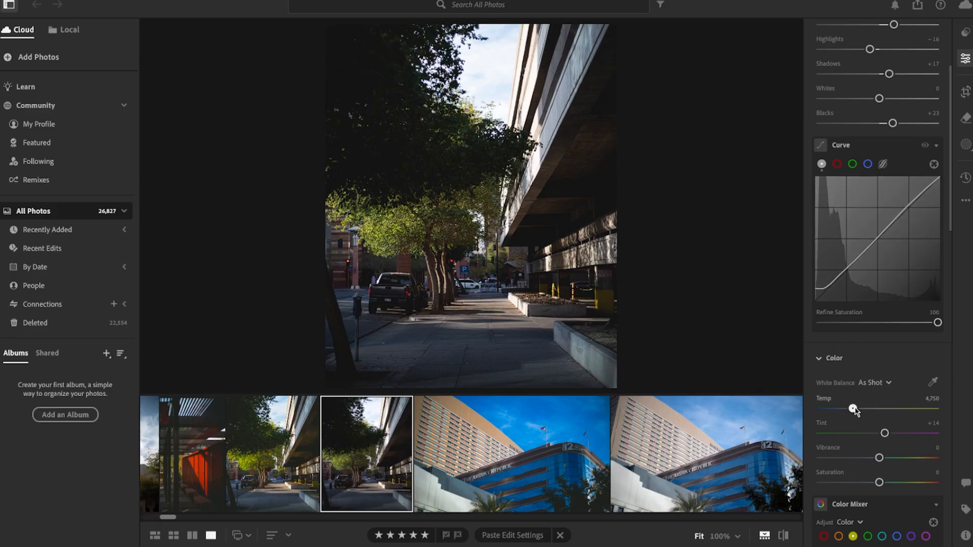
drag(854, 409, 858, 411)
scroll(856, 408, down, 1)
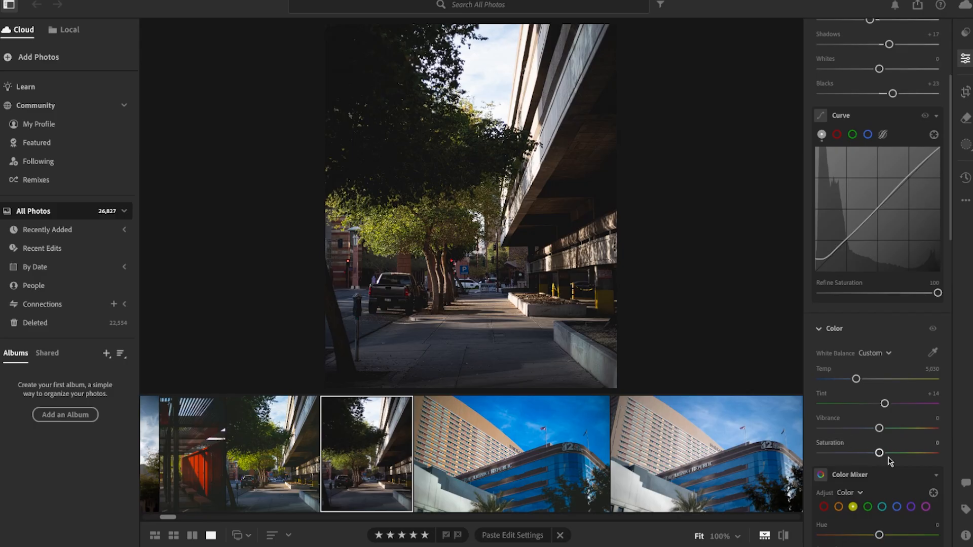
drag(879, 453, 891, 457)
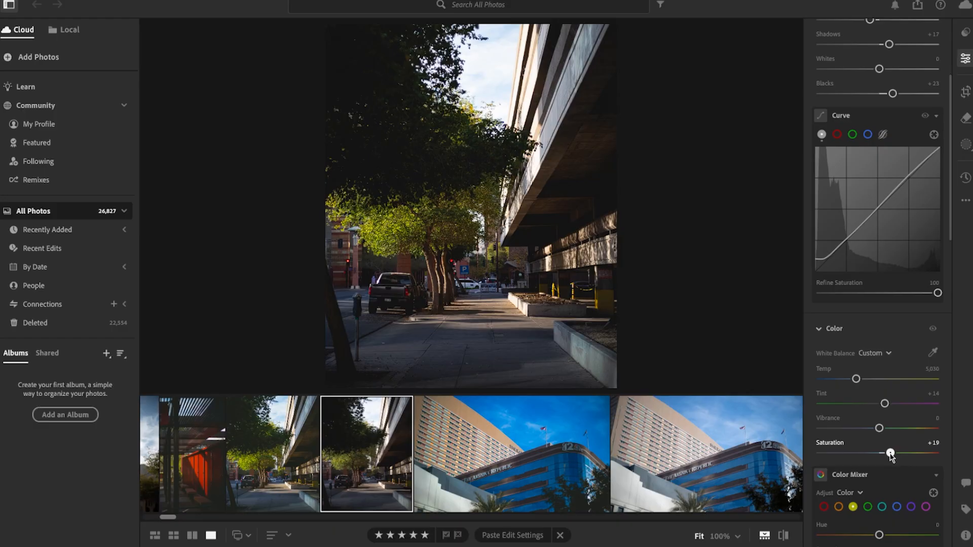
Step: Reduce the saturation of the blues to -40 in the Color Mixer, checking the parking sign up close
scroll(843, 408, down, 2)
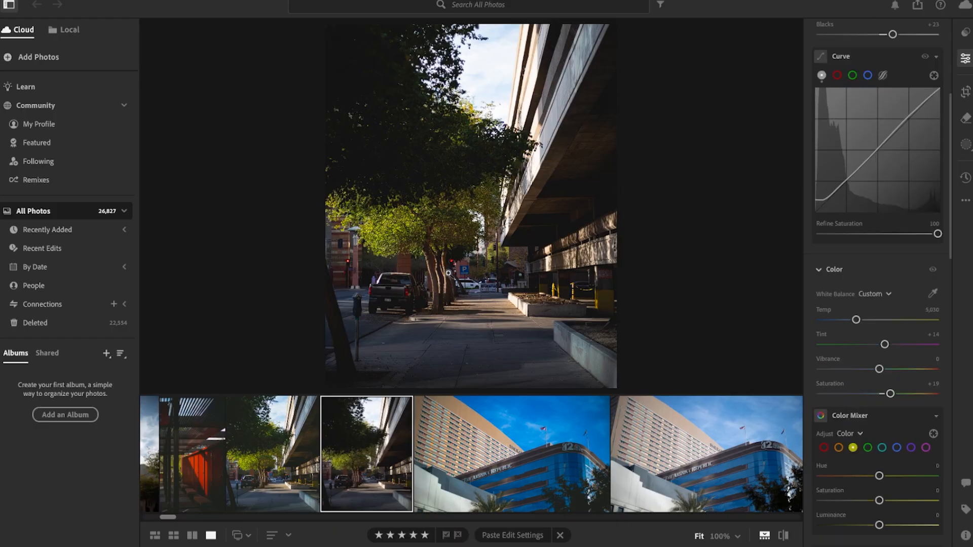
click(453, 268)
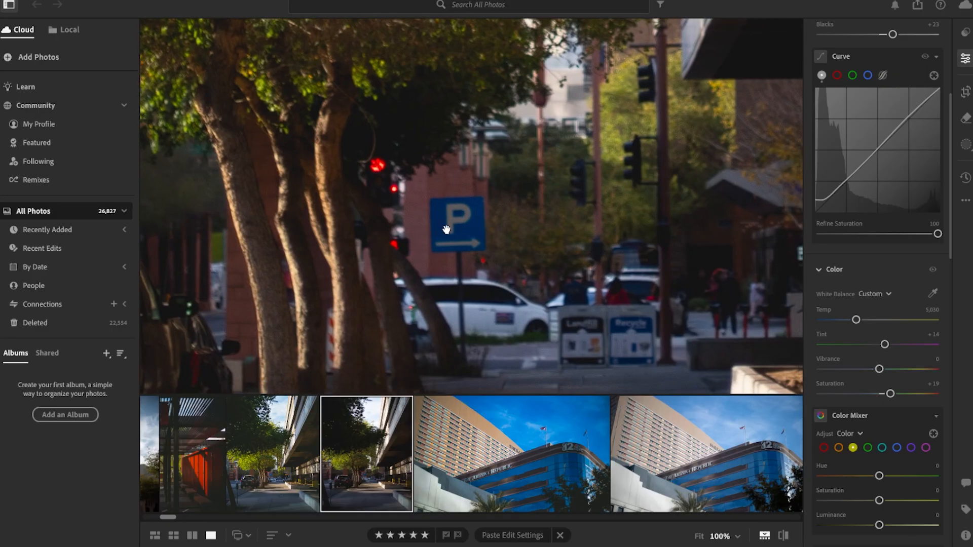
click(896, 448)
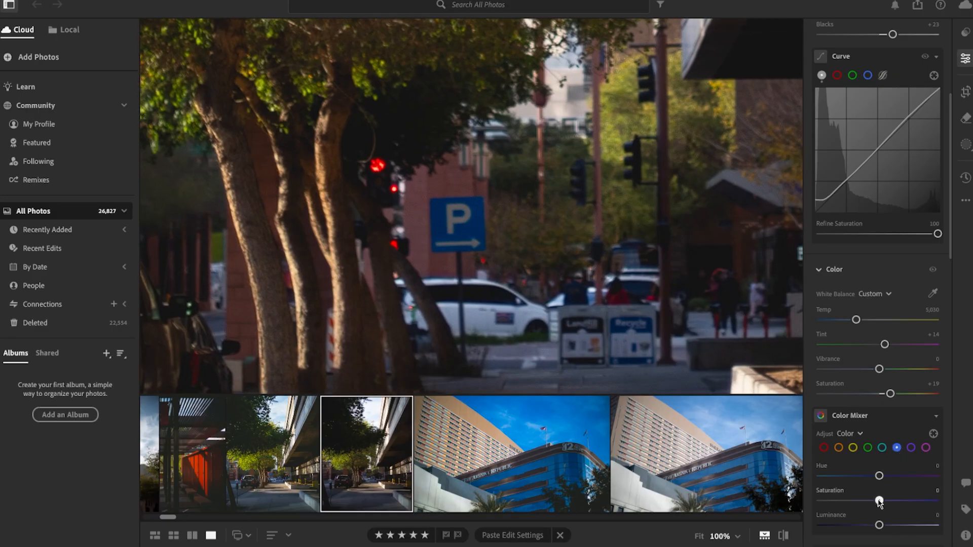
drag(879, 501, 856, 501)
click(518, 253)
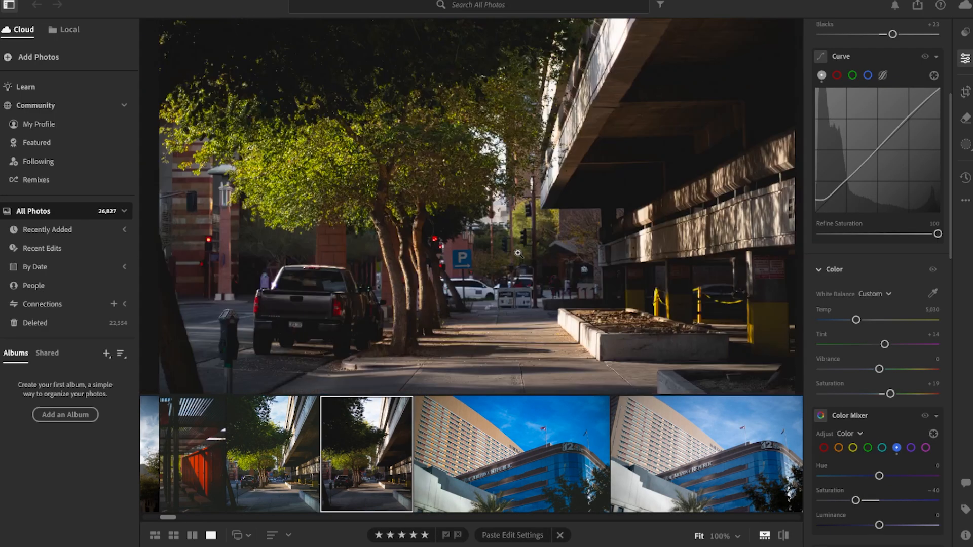
Step: Set Texture to +7 and Clarity to +9, judging the effect on a close-up of the parked truck
scroll(864, 457, down, 3)
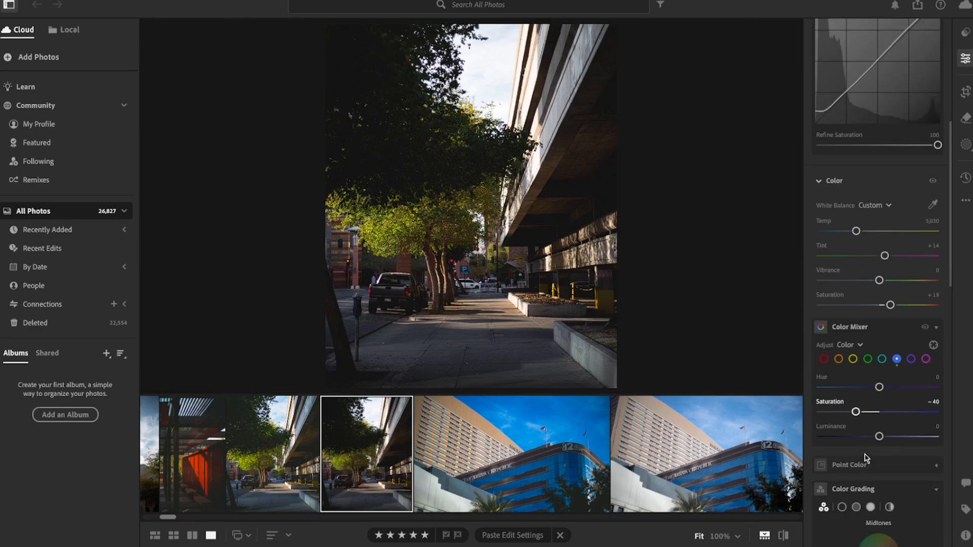
scroll(865, 458, down, 4)
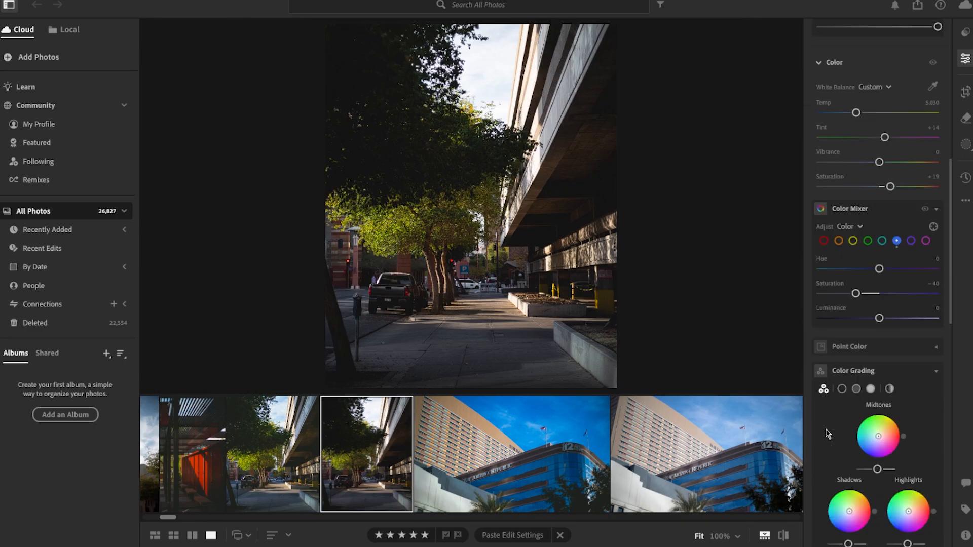
scroll(827, 435, down, 4)
scroll(827, 435, down, 5)
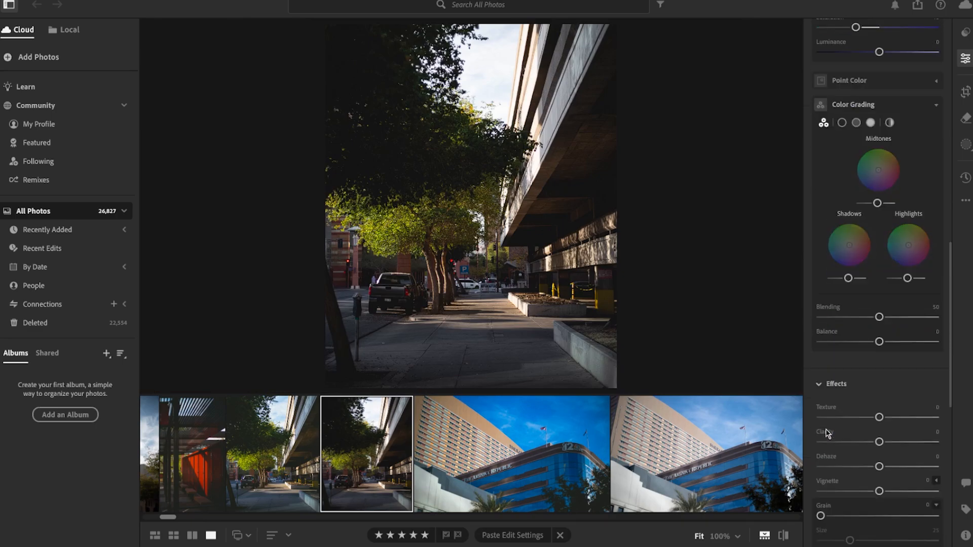
scroll(827, 434, down, 1)
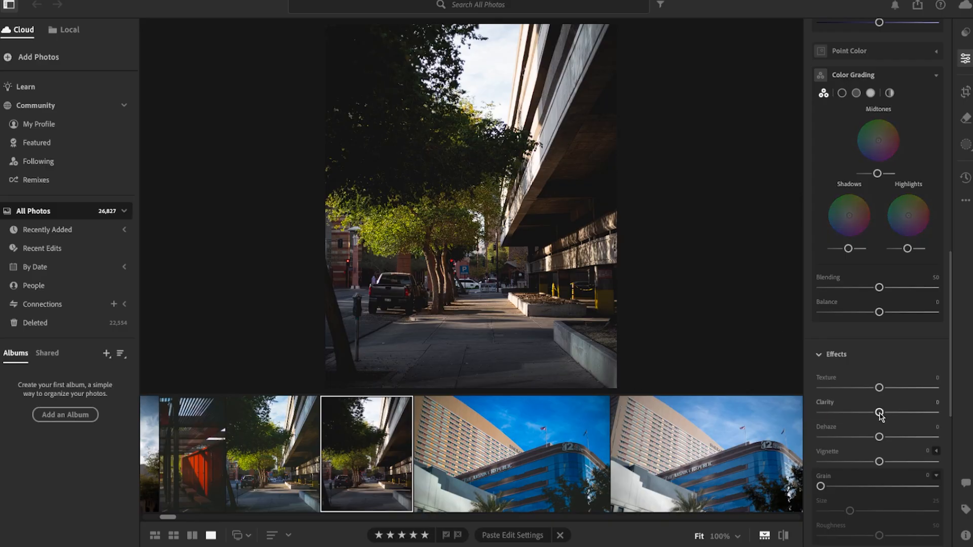
drag(879, 413, 880, 413)
click(390, 295)
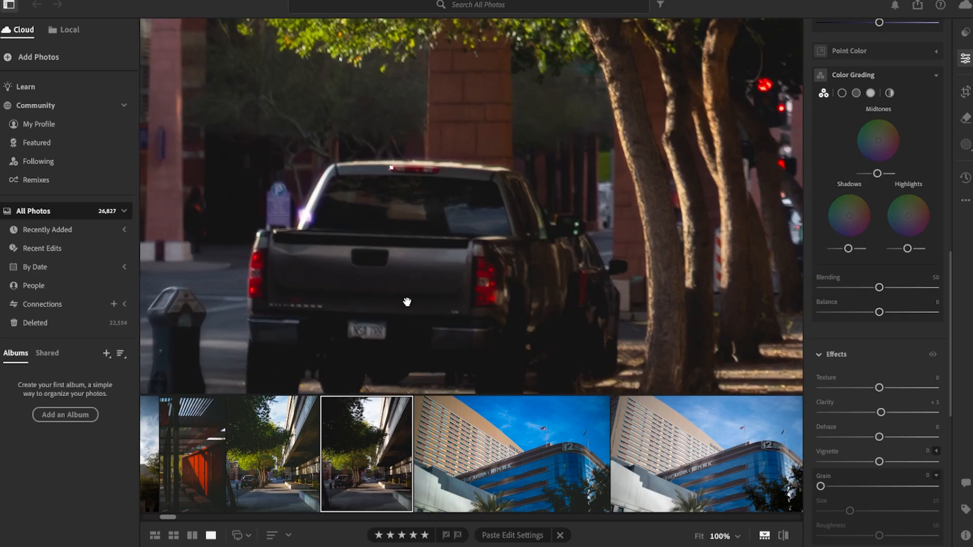
double_click(881, 413)
drag(879, 413, 883, 389)
Step: Add grain with an amount of 20, size 13 and roughness 40, and inspect it across the street scene
scroll(862, 420, down, 1)
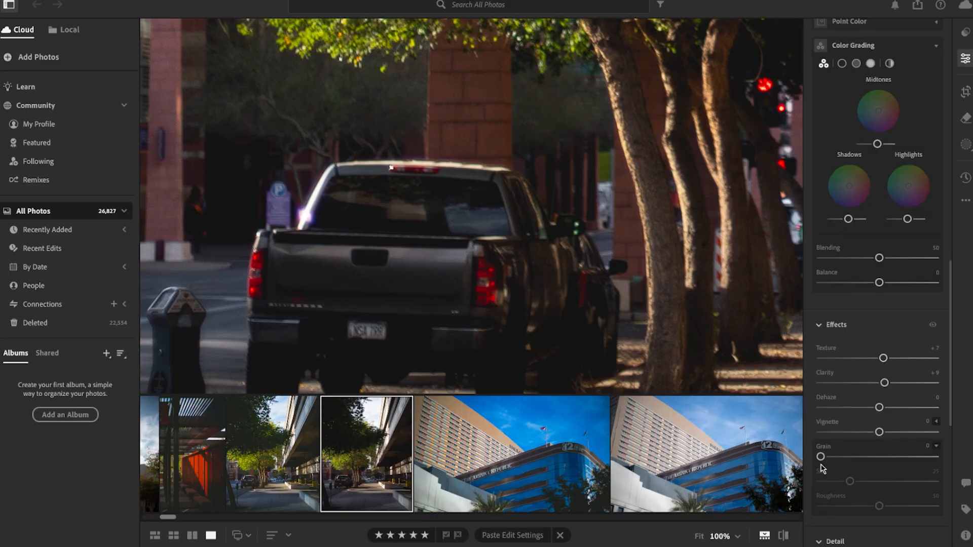
drag(821, 457, 849, 452)
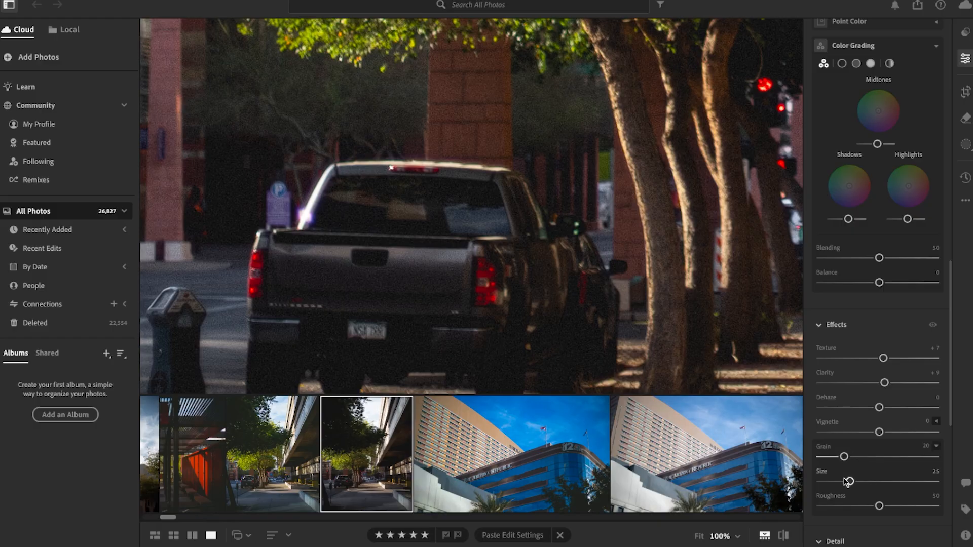
drag(850, 482, 833, 485)
drag(879, 506, 867, 507)
drag(502, 300, 274, 207)
drag(491, 213, 263, 232)
drag(481, 238, 264, 253)
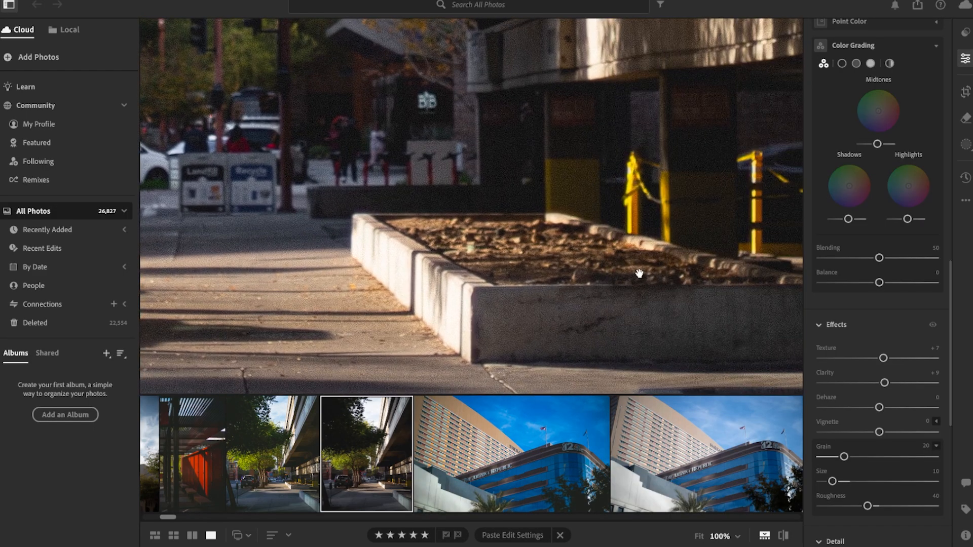
Step: Examine the grain up close across the planters, sidewalk and trees of the street photo, and return to the full view
drag(638, 273, 371, 264)
drag(381, 136, 659, 306)
drag(200, 182, 583, 213)
drag(387, 250, 659, 203)
drag(477, 314, 547, 163)
click(485, 219)
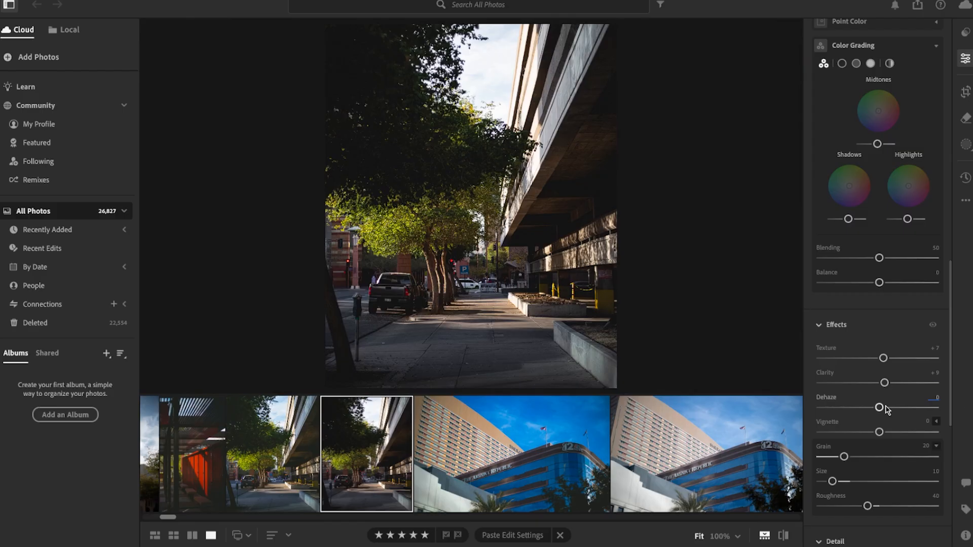
Step: Tint the midtones yellow in Color Grading, with a hue of 55 and a saturation of 21
scroll(852, 419, up, 3)
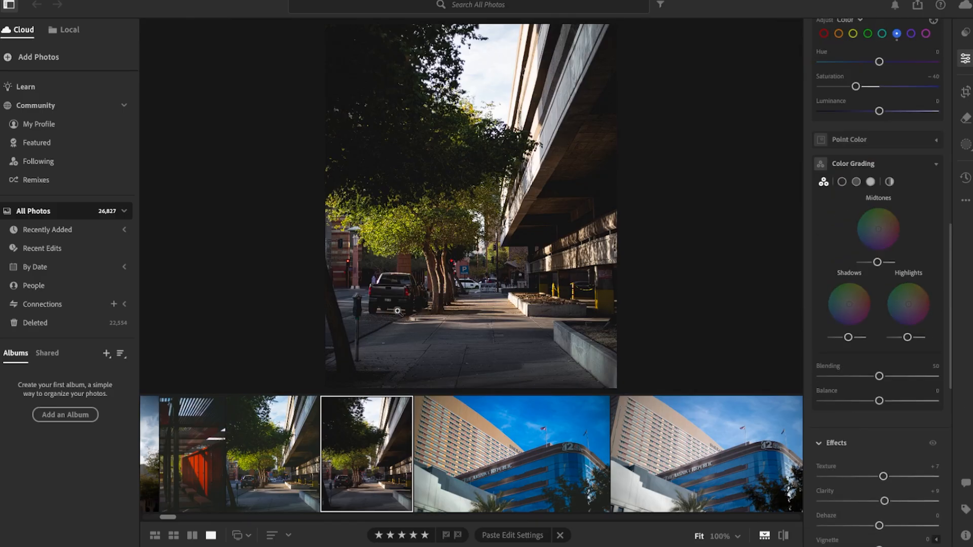
click(414, 298)
drag(505, 270, 488, 314)
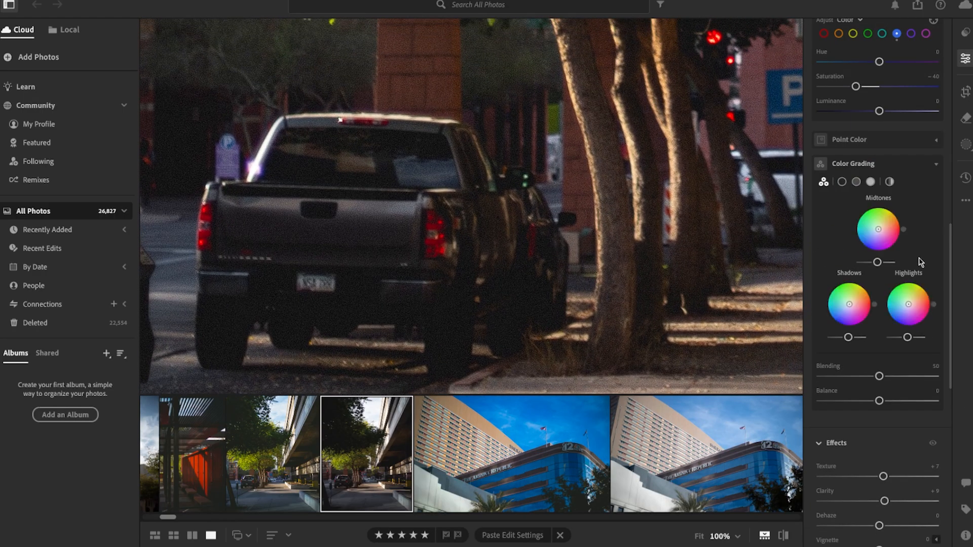
mouse_move(879, 231)
drag(878, 230, 882, 230)
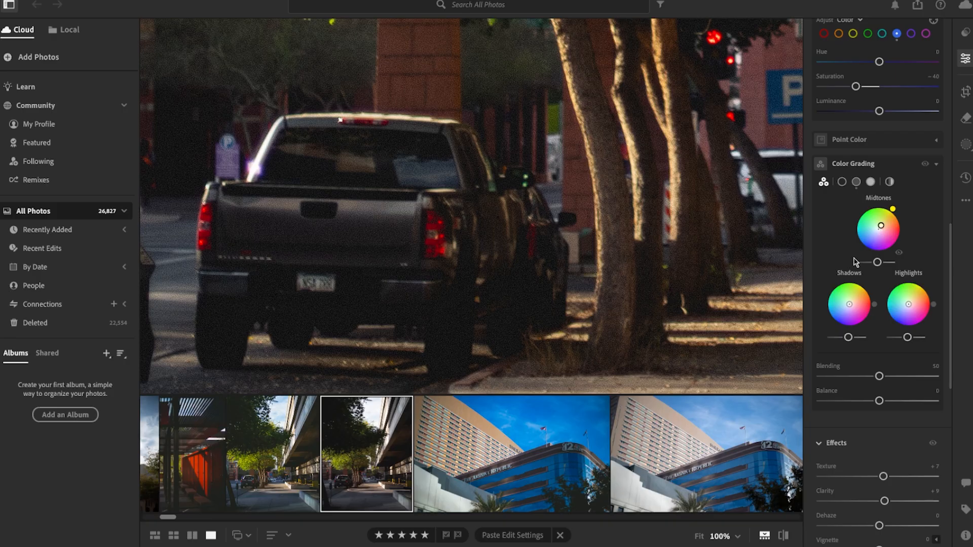
Step: Tint the shadows slightly orange and the highlights slightly red in Color Grading, checking the truck, trees and sidewalk up close
drag(850, 306, 849, 308)
drag(849, 304, 851, 305)
drag(695, 242, 448, 233)
drag(911, 307, 912, 304)
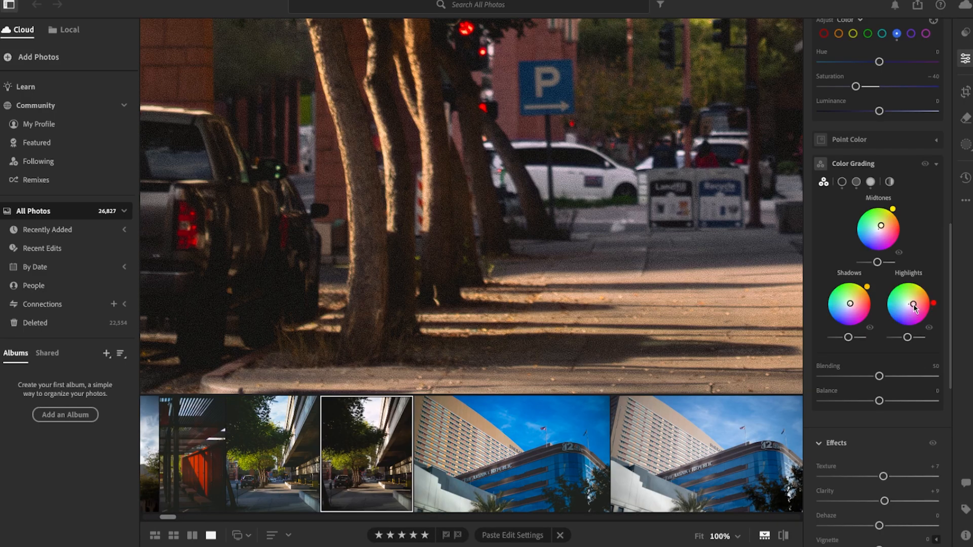
drag(600, 234, 445, 248)
click(445, 247)
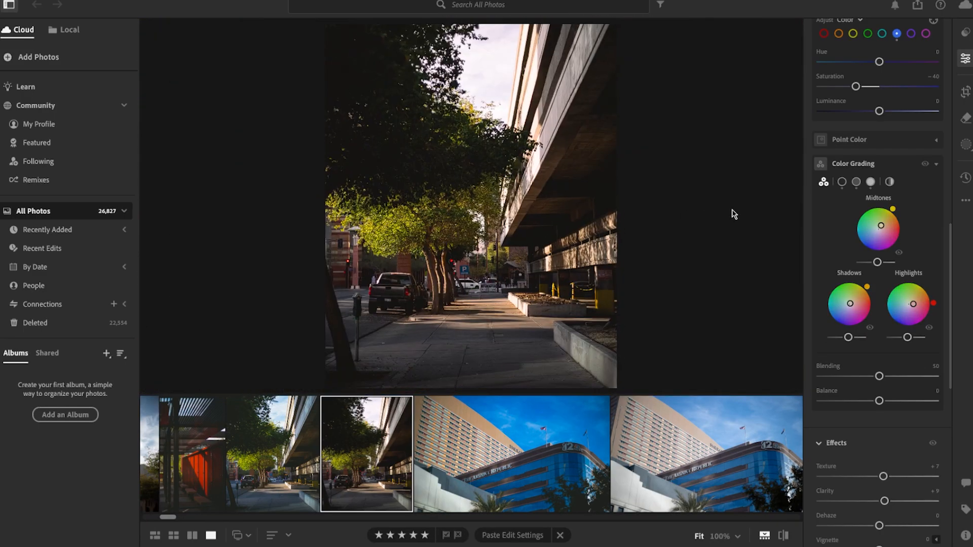
Step: Compare the photo repeatedly with and without Color Grading, and examine the graded truck and tree trunks up close
click(925, 165)
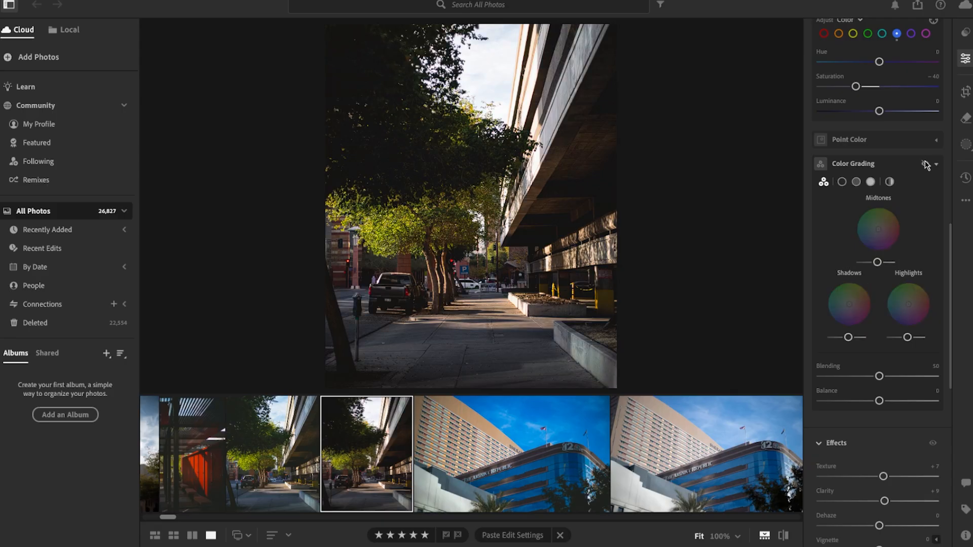
click(925, 164)
click(924, 165)
click(924, 164)
click(925, 165)
click(924, 165)
click(924, 165)
click(924, 164)
click(925, 164)
click(925, 165)
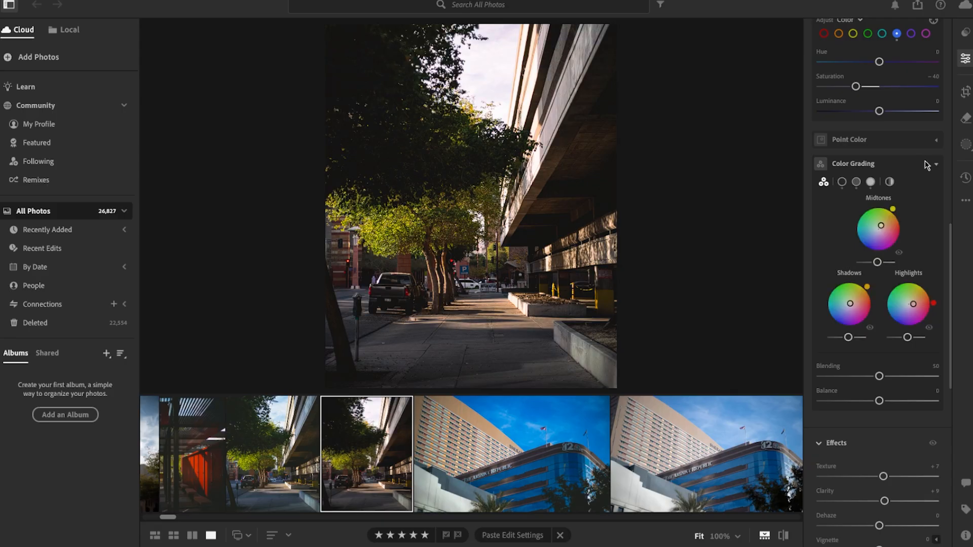
click(414, 291)
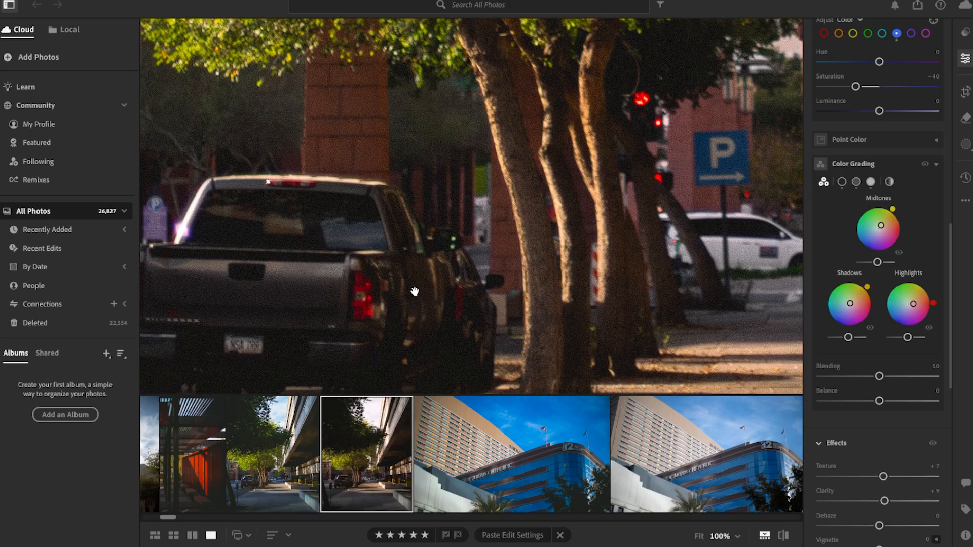
drag(413, 302, 467, 273)
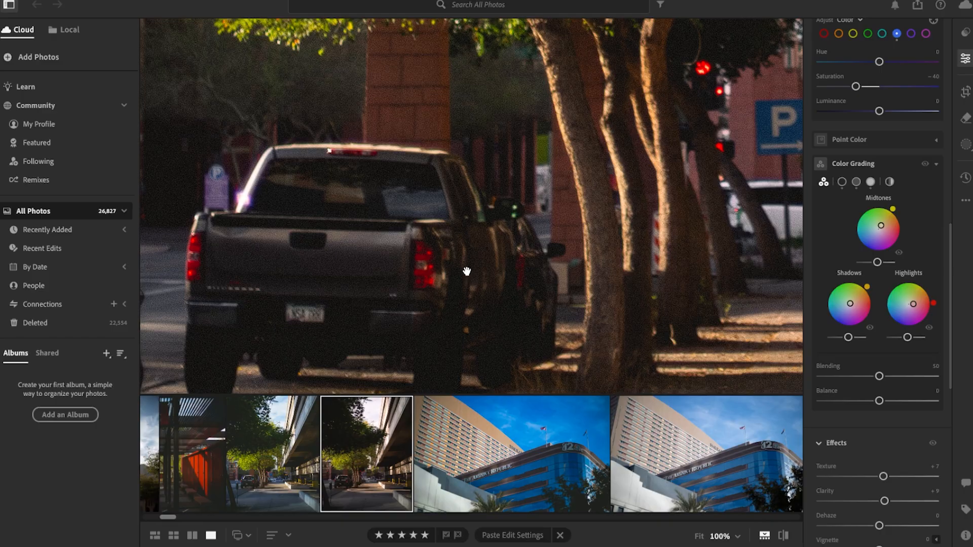
click(466, 271)
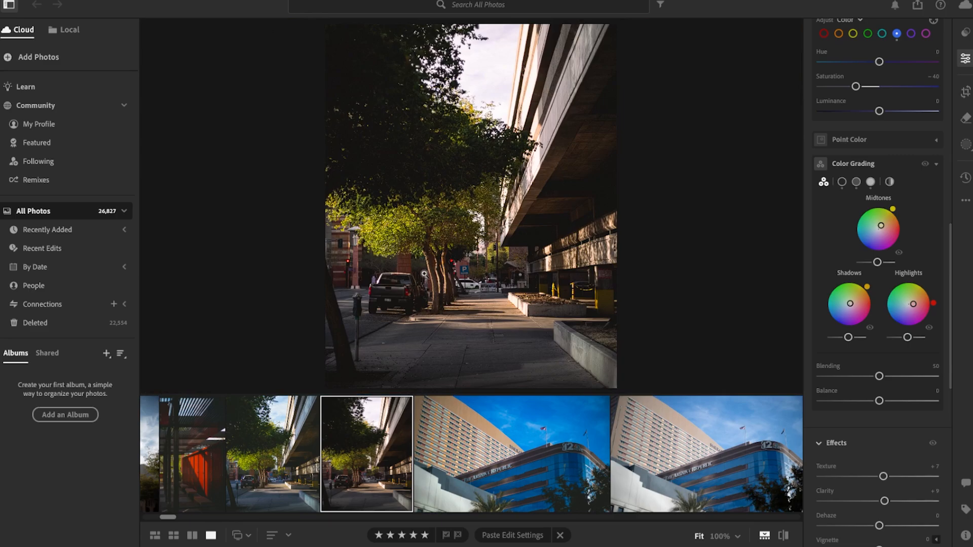
Step: Lower the luminance of the midtones and shadows and slightly raise that of the highlights in Color Grading
scroll(842, 398, up, 2)
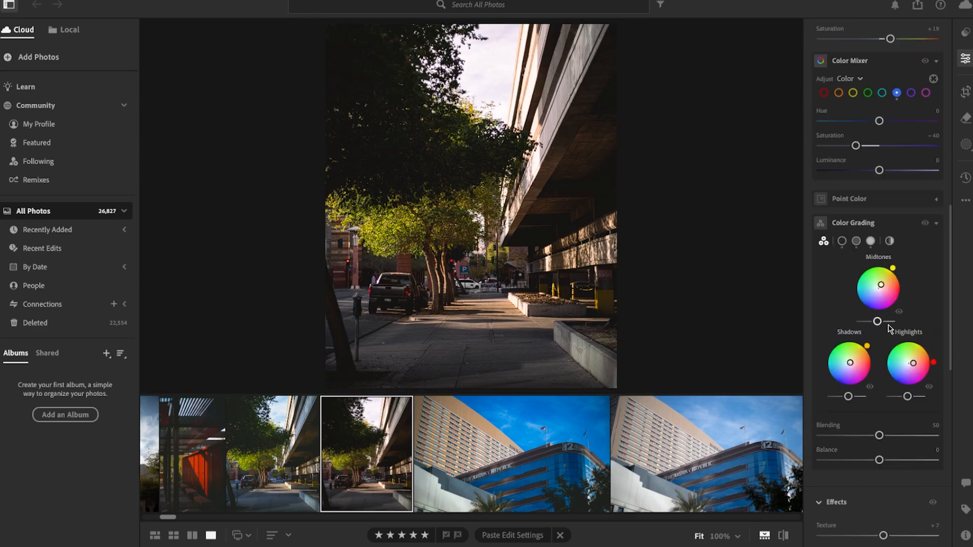
click(412, 299)
drag(460, 306, 340, 189)
mouse_move(876, 323)
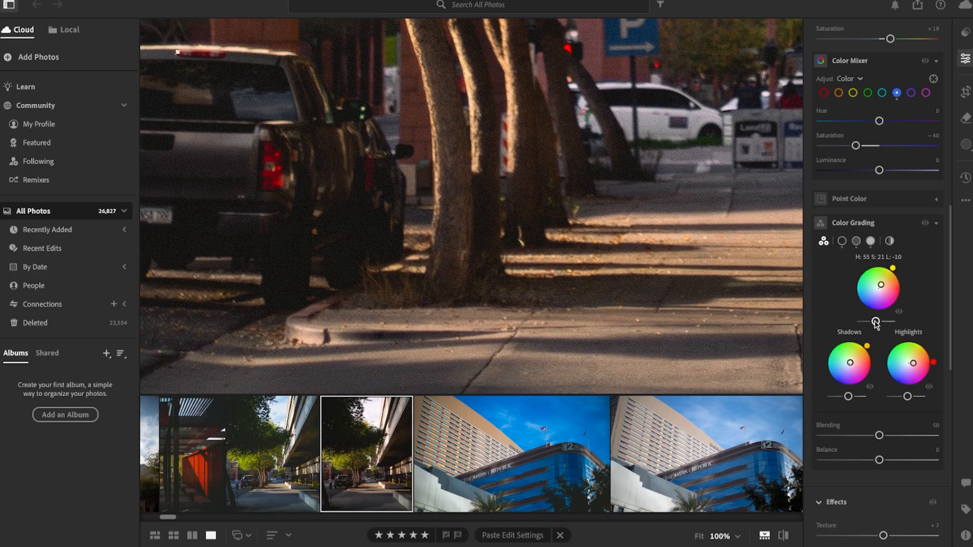
drag(875, 322, 869, 331)
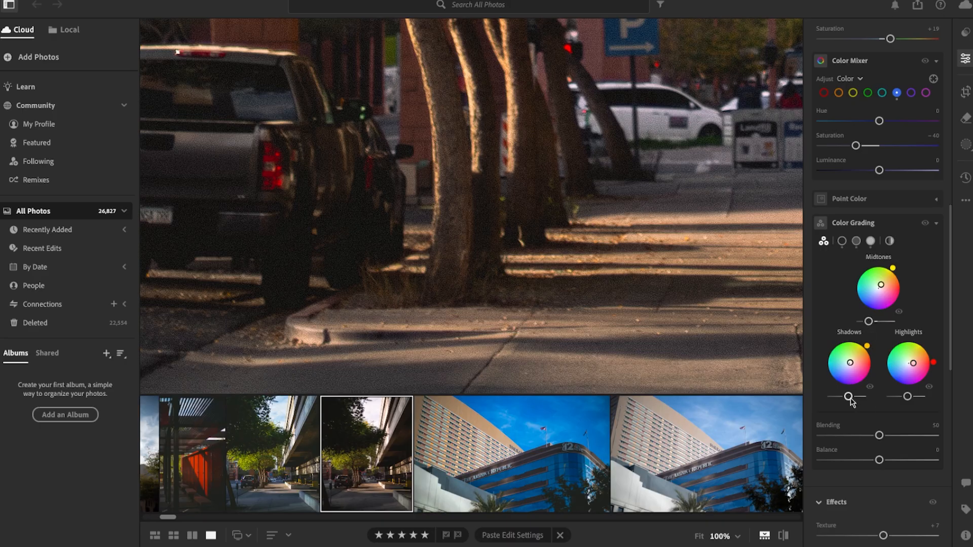
drag(848, 397, 844, 397)
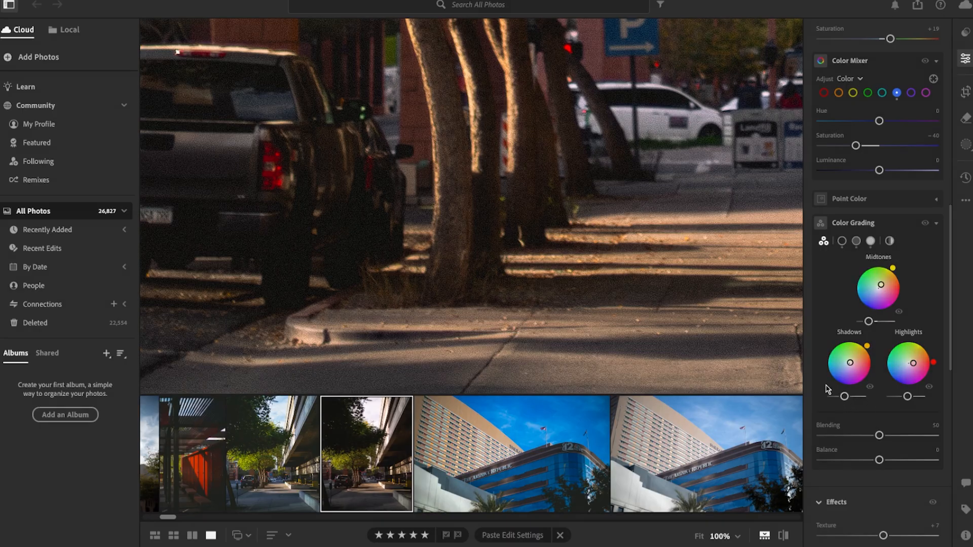
drag(906, 398, 909, 404)
click(625, 289)
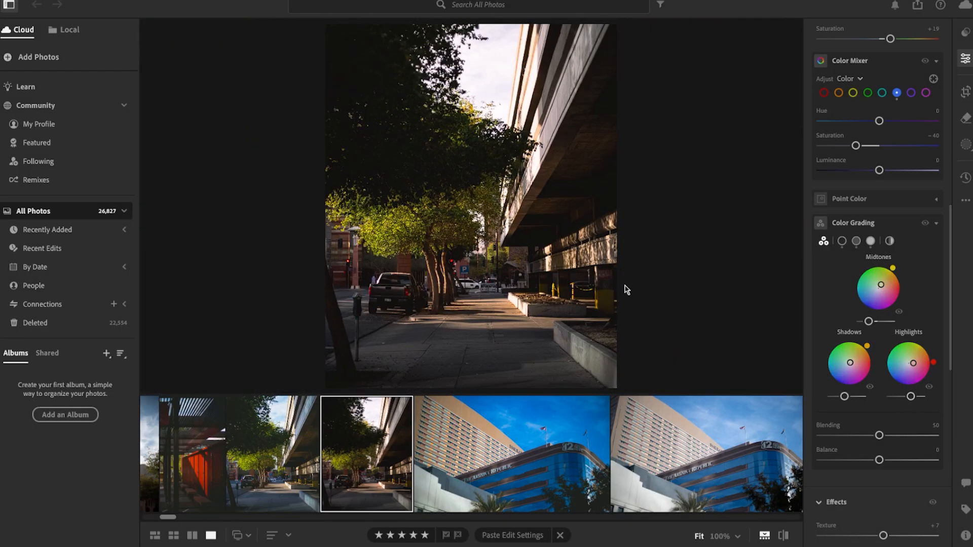
Step: Compare the full photo with and without the adjusted Color Grading luminance, leaving the grading switched on
click(925, 224)
click(925, 224)
click(924, 224)
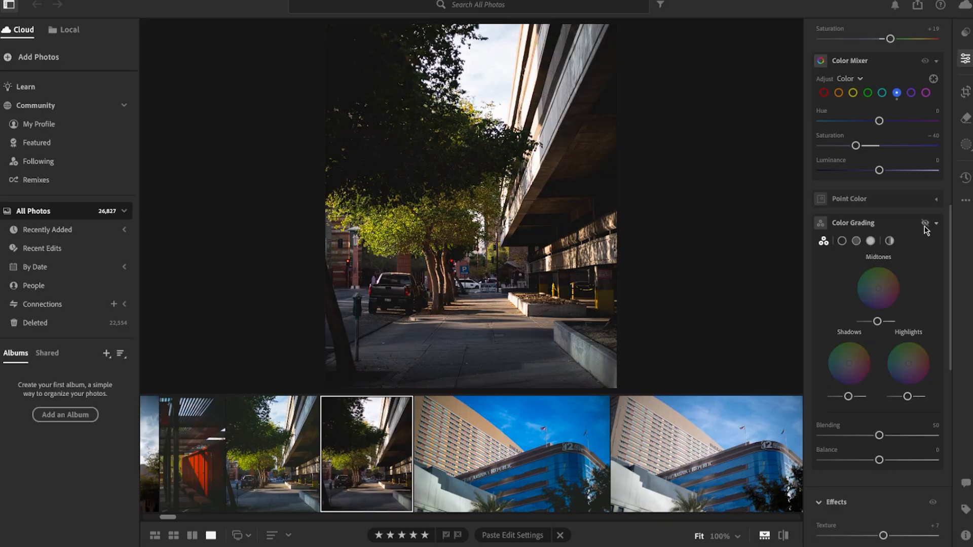
click(924, 223)
click(925, 224)
click(925, 224)
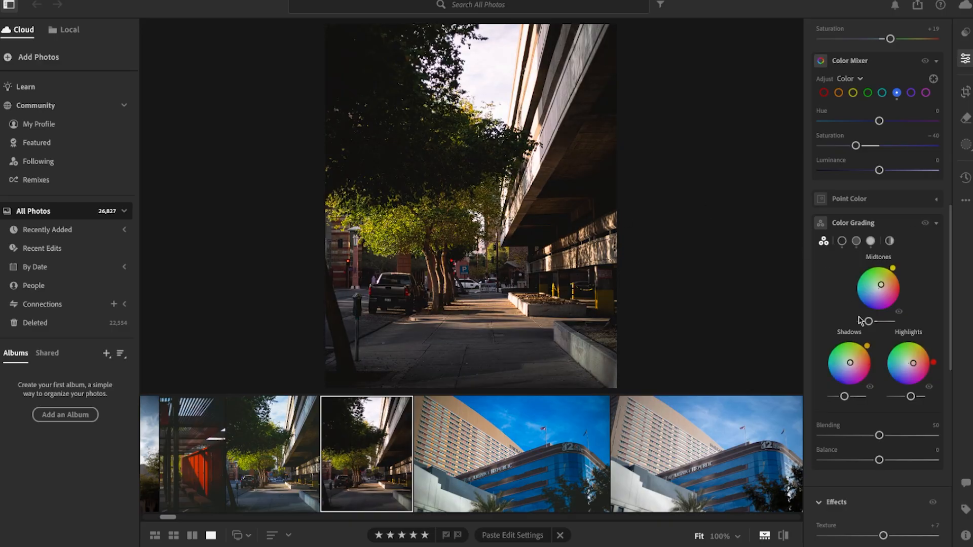
Step: Set Exposure to +0.14 and Contrast to +34 for the street photo
scroll(860, 321, up, 10)
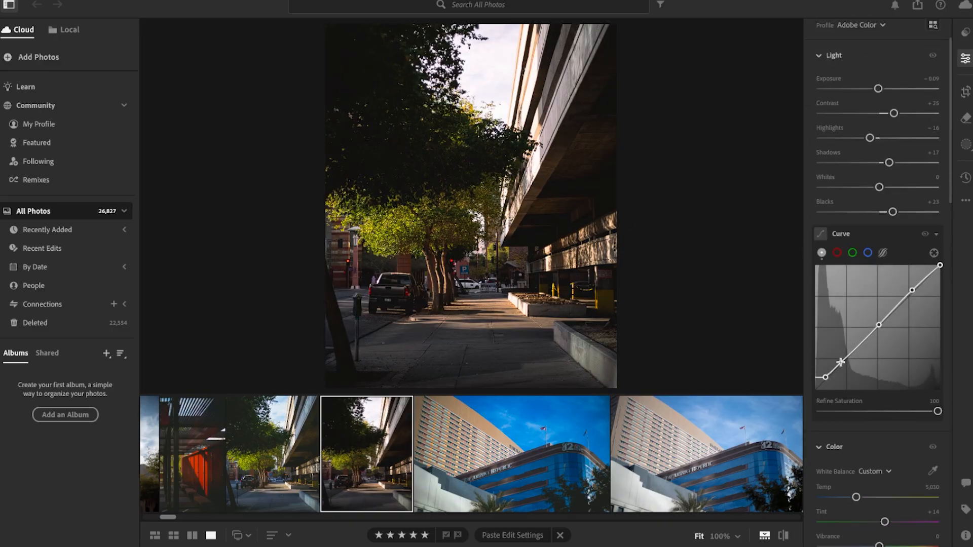
click(481, 314)
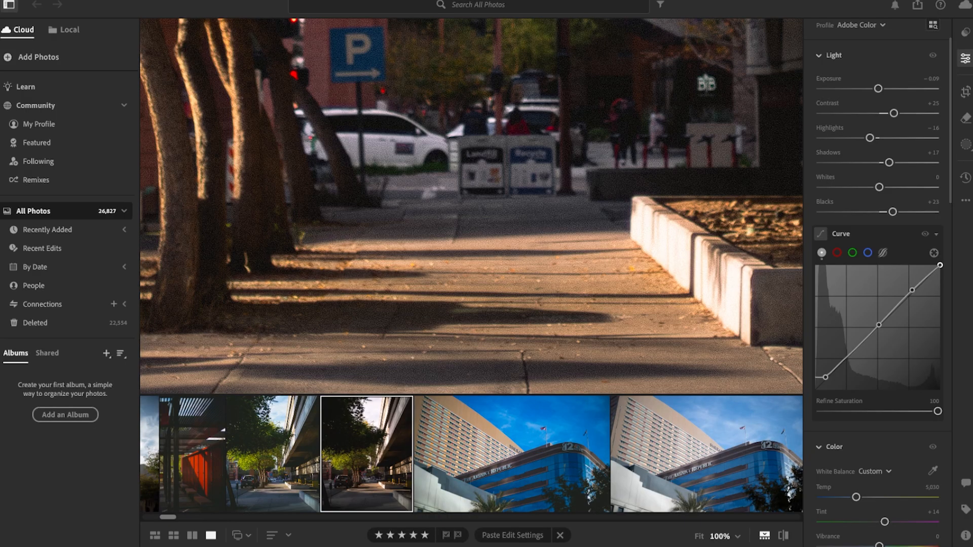
double_click(878, 89)
click(432, 158)
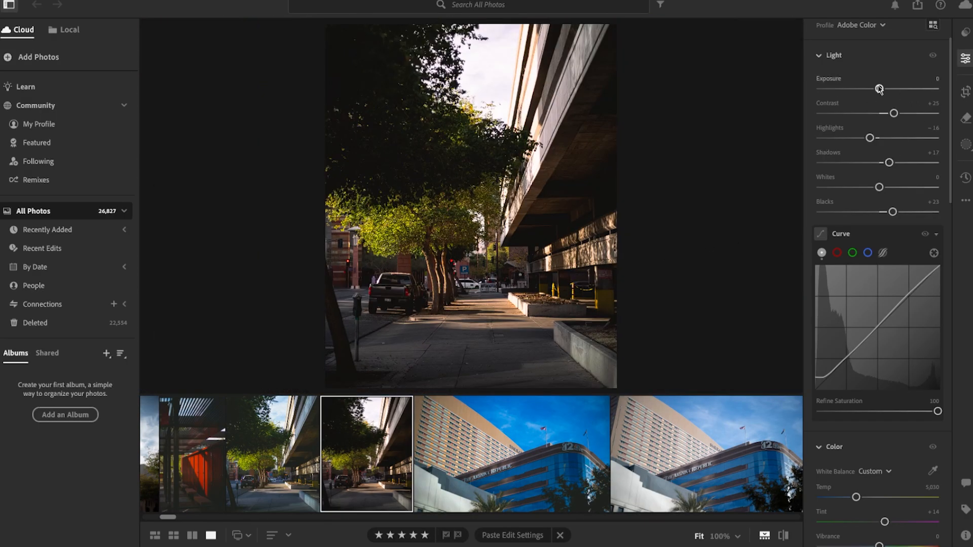
drag(879, 89, 899, 114)
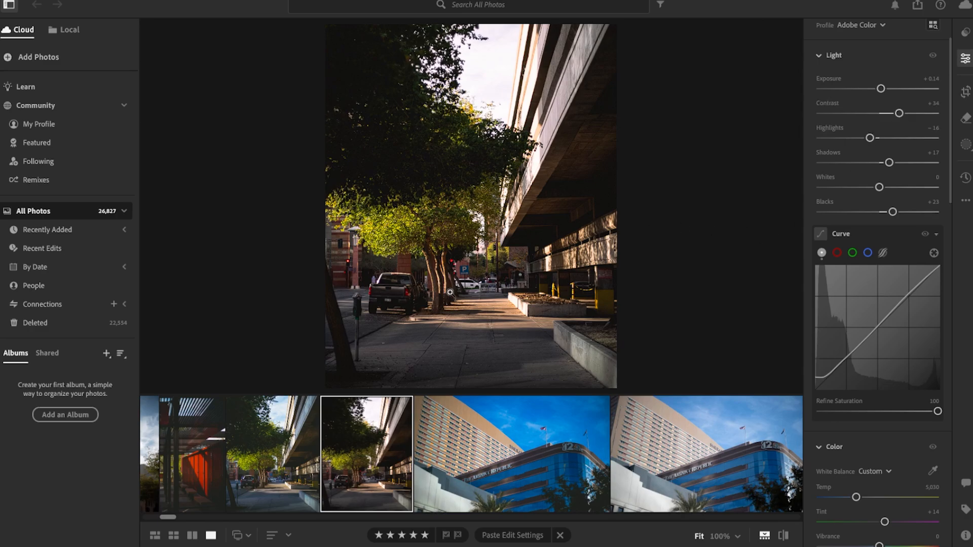
Step: Inspect the trees and sidewalk up close, and lift the lowest shadow point of the tone curve slightly, moving it toward black
click(444, 303)
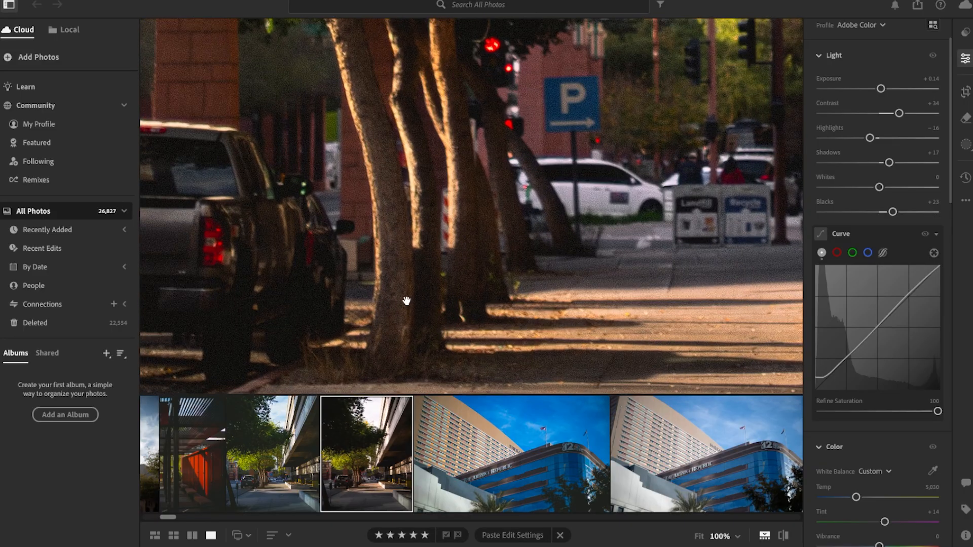
drag(406, 302, 664, 236)
click(611, 253)
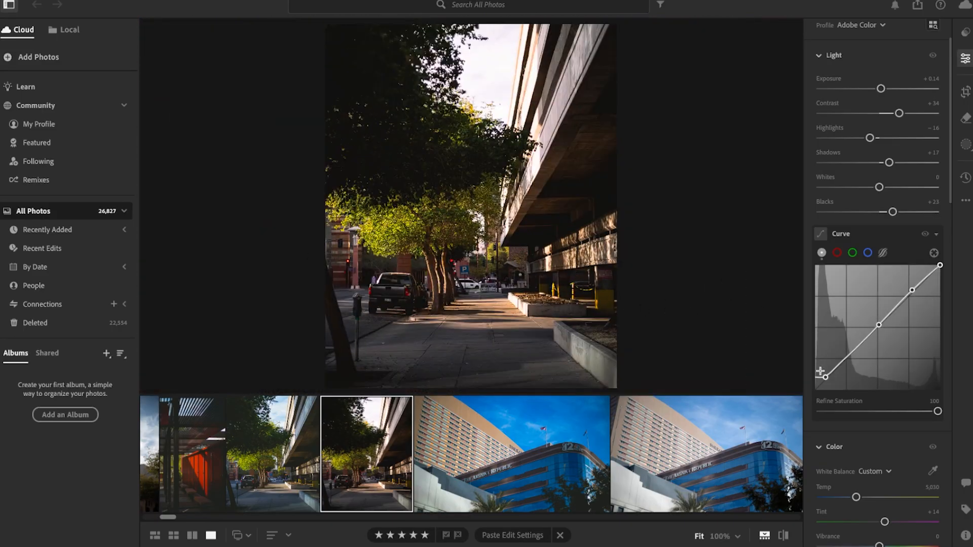
drag(826, 377, 822, 375)
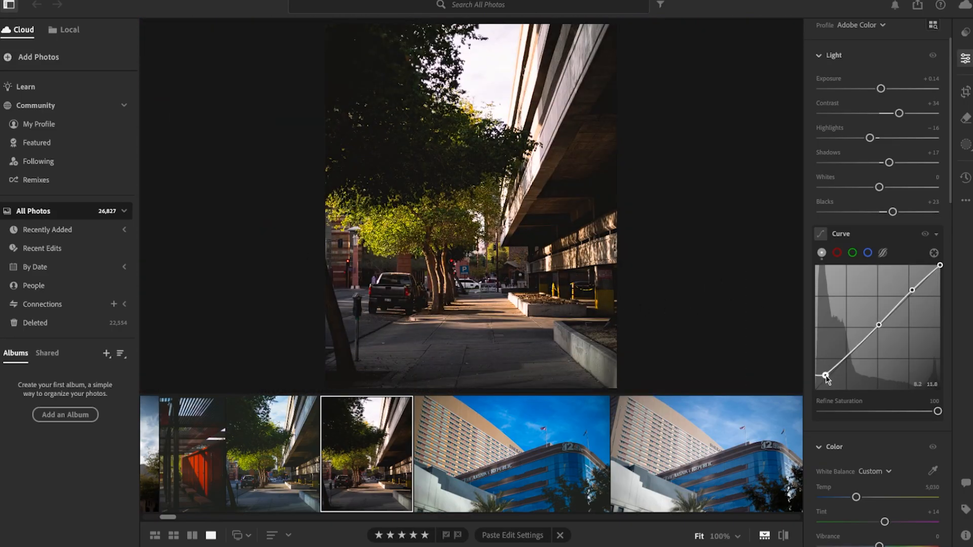
click(388, 322)
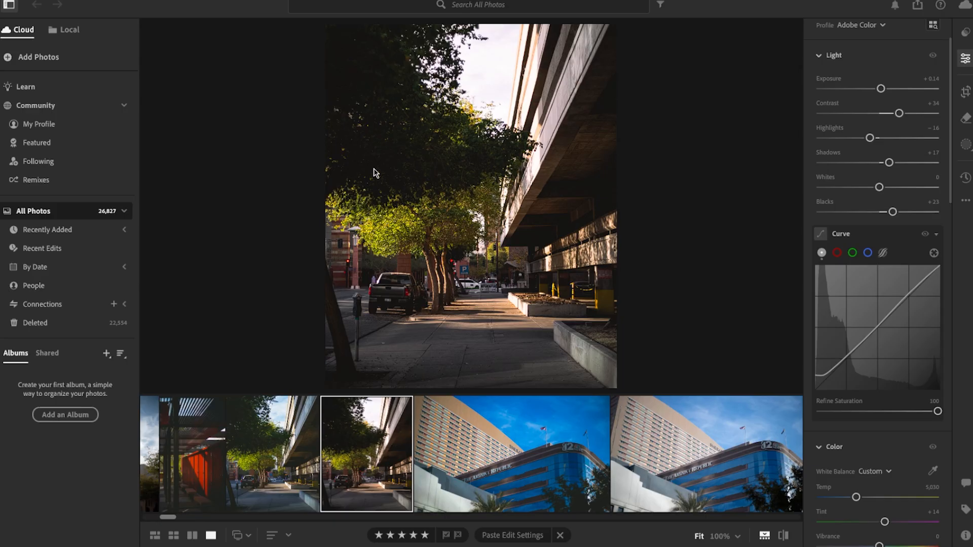
Step: Paste the street photo's edit settings onto the church tower photo, and set its Exposure to -1.07 and Contrast to +25
click(304, 448)
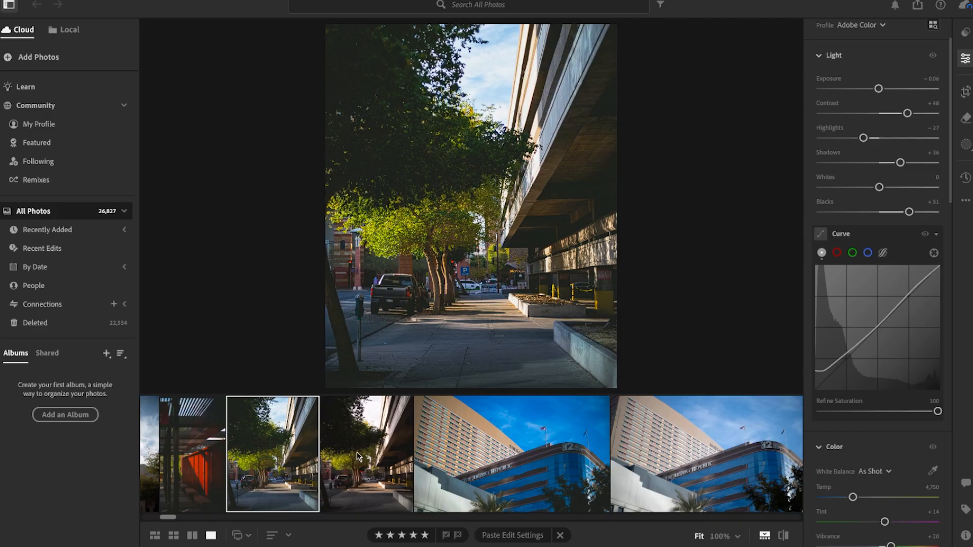
click(294, 474)
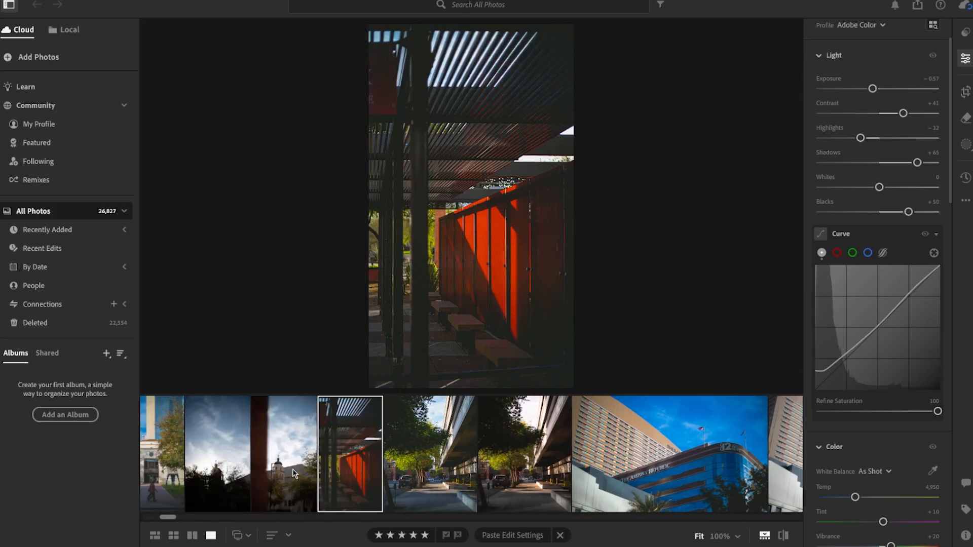
click(299, 475)
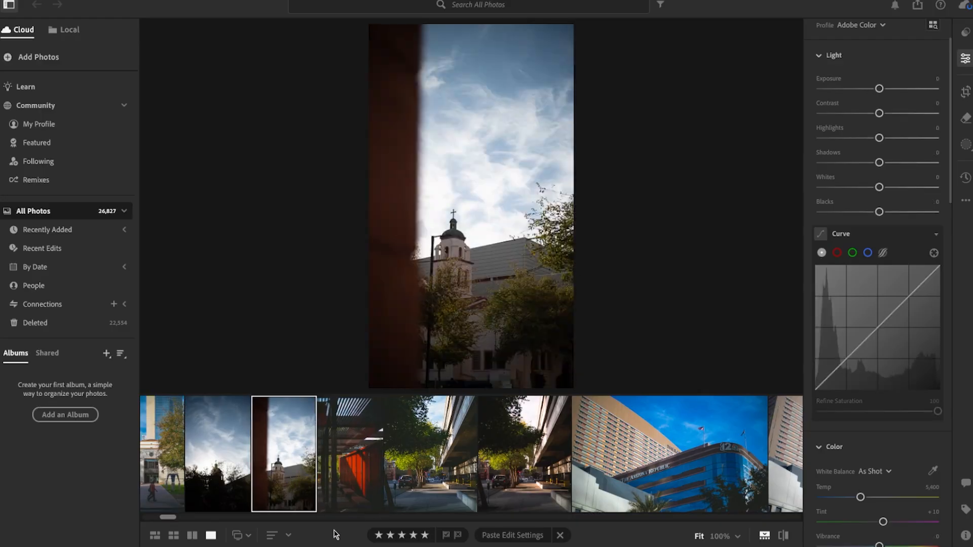
click(512, 536)
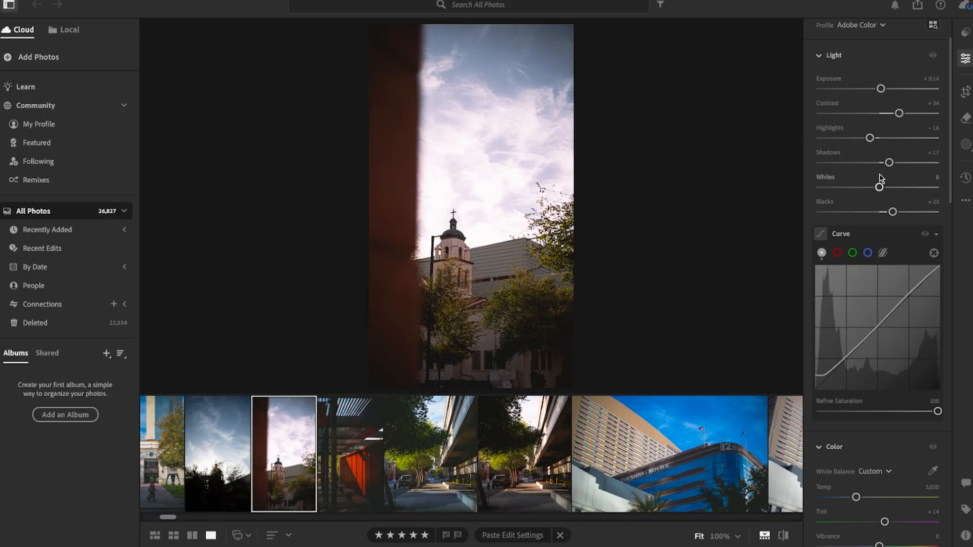
drag(880, 88, 895, 121)
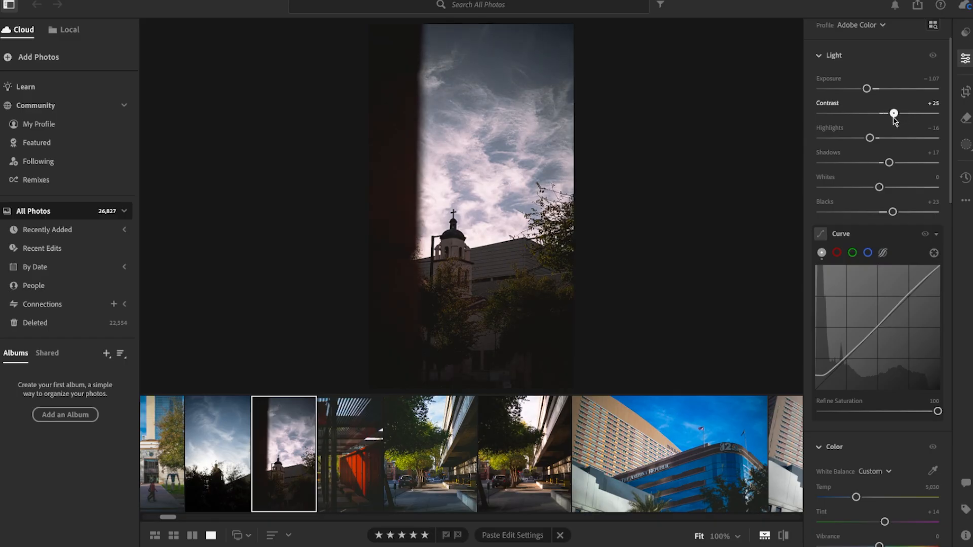
Step: Add a linear gradient mask fading up from the photo's lower edge past the church tower, and set its Shadows to +27
click(966, 145)
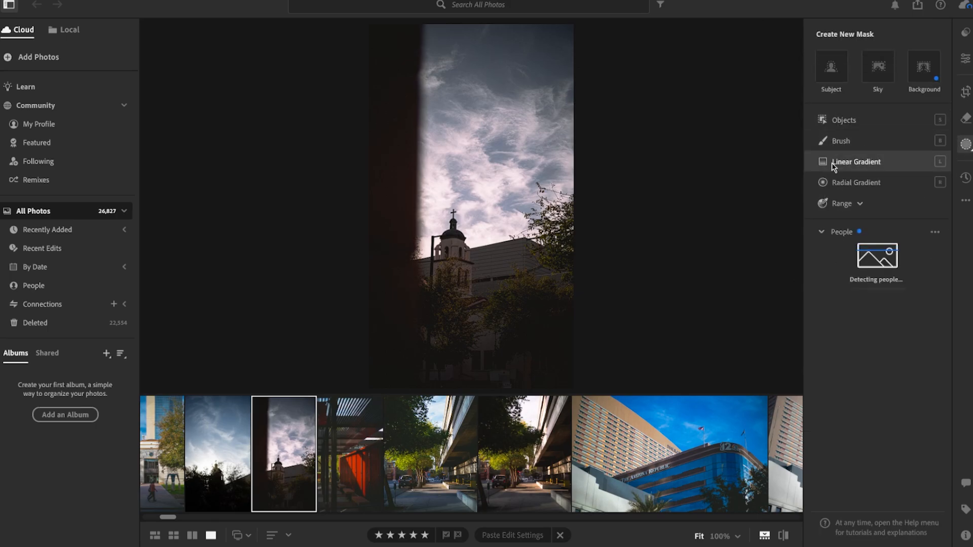
click(833, 163)
drag(530, 374, 526, 155)
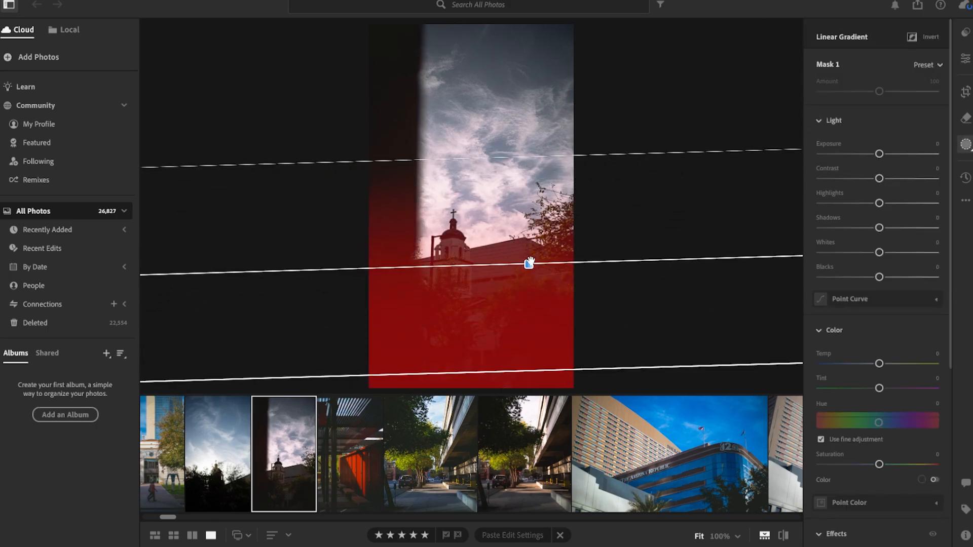
drag(529, 263, 455, 208)
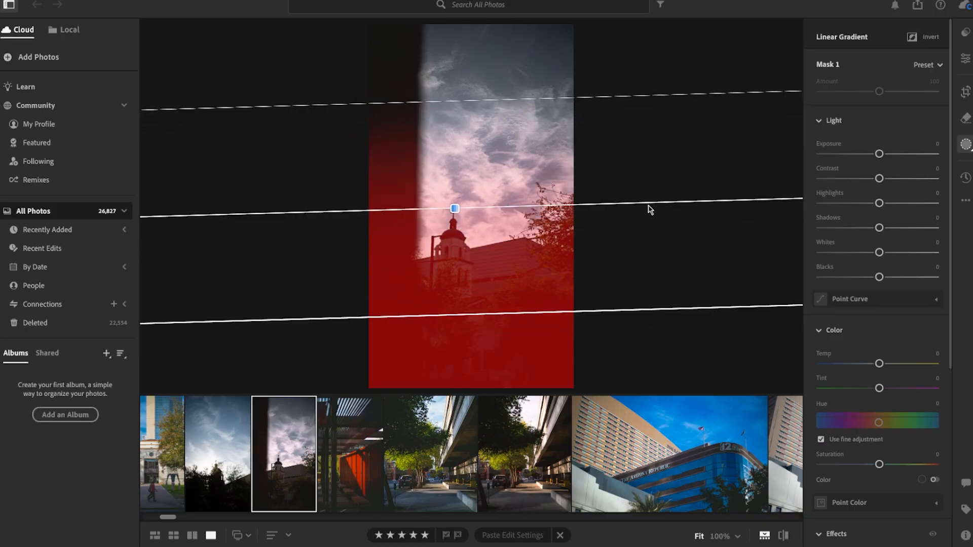
drag(610, 202, 633, 223)
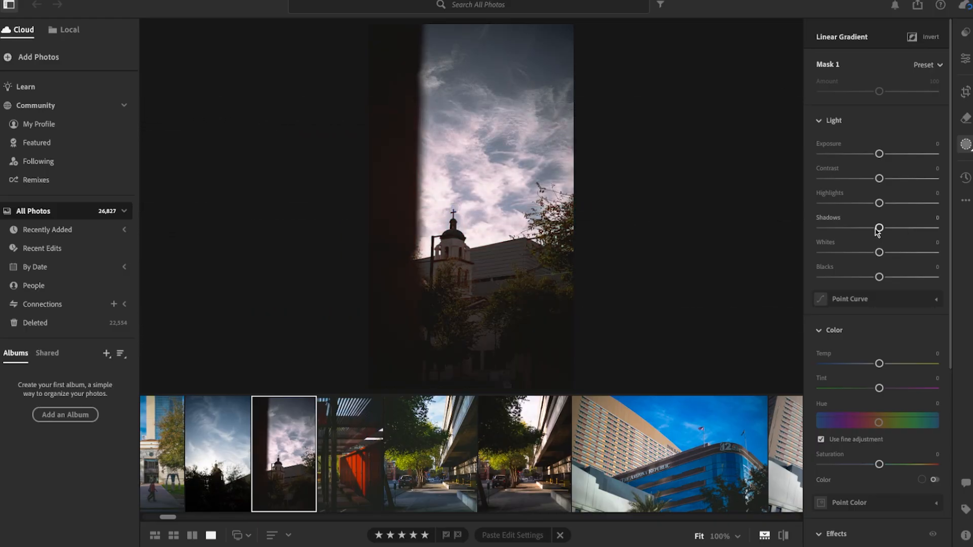
drag(878, 229, 895, 229)
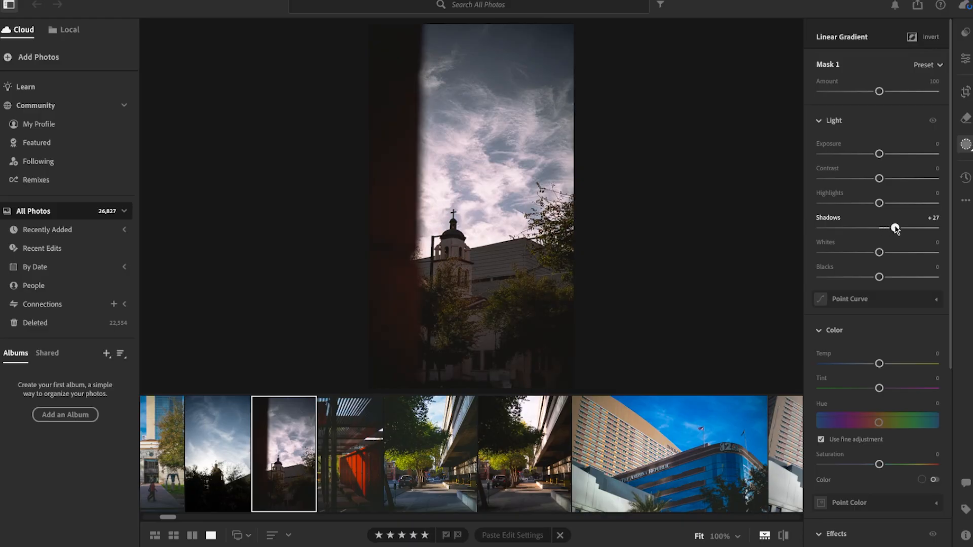
Step: Set the gradient mask's Exposure to +0.16 and Contrast to -6, and the whole photo's Exposure to -0.79 and Highlights to -11
drag(879, 154, 876, 179)
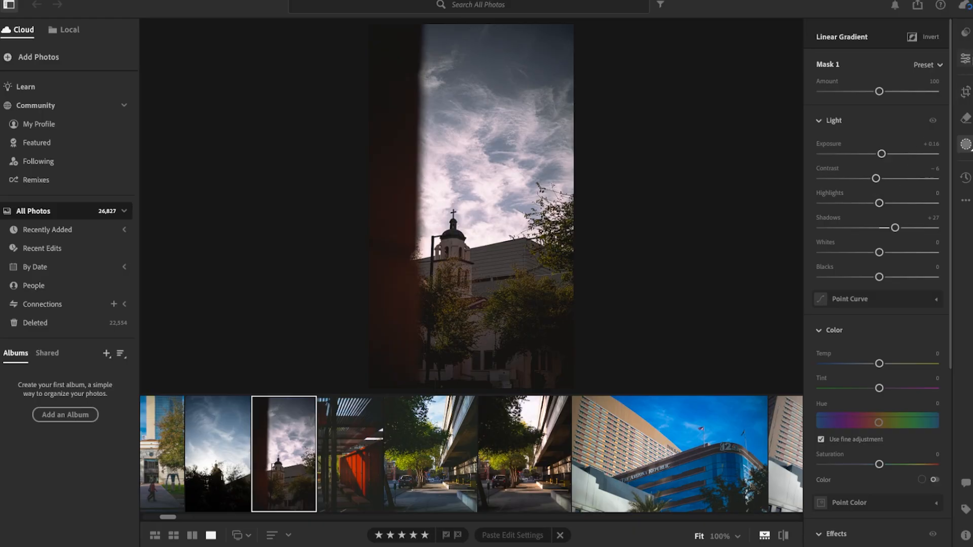
click(966, 58)
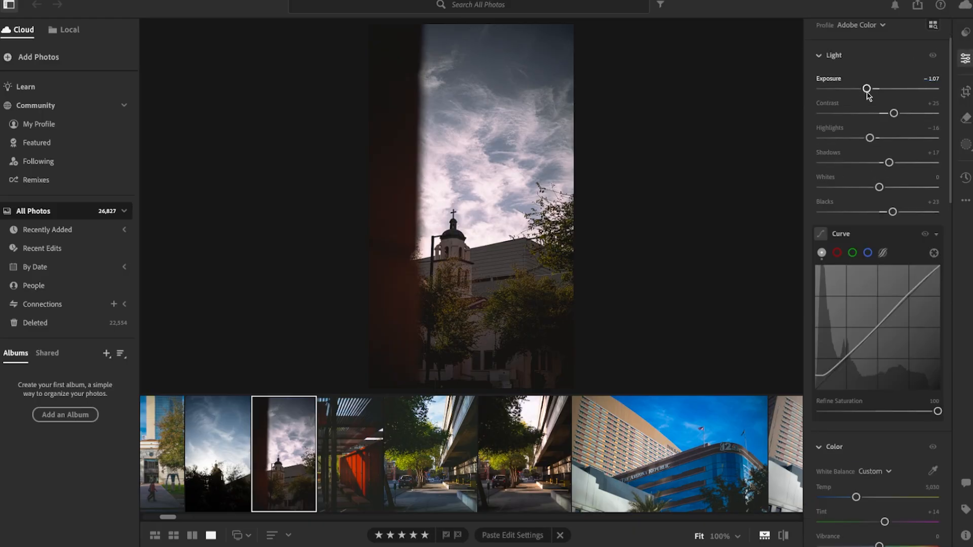
drag(866, 88, 870, 89)
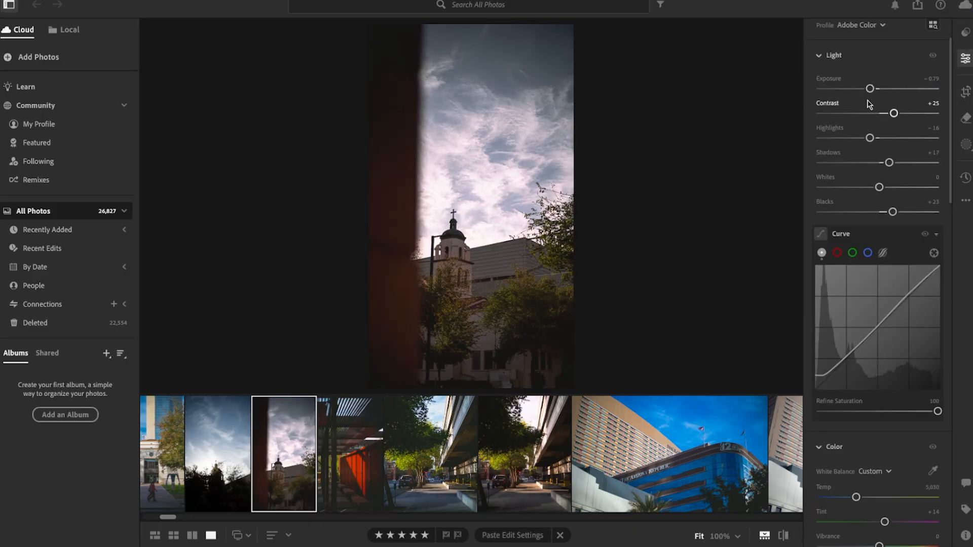
drag(869, 138, 873, 138)
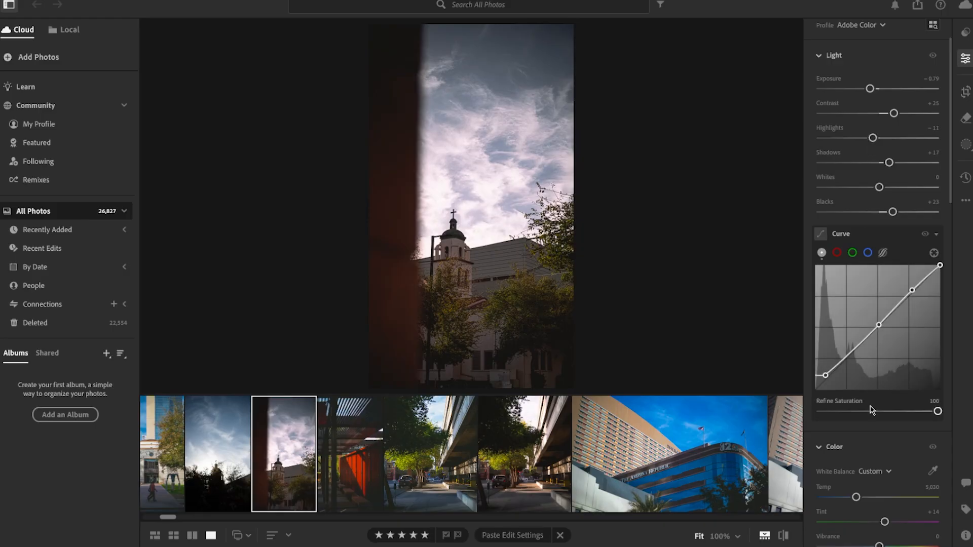
Step: Set the saturation of the blues to -8 in the Color Mixer for the church tower photo
scroll(872, 355, down, 4)
drag(860, 503, 875, 503)
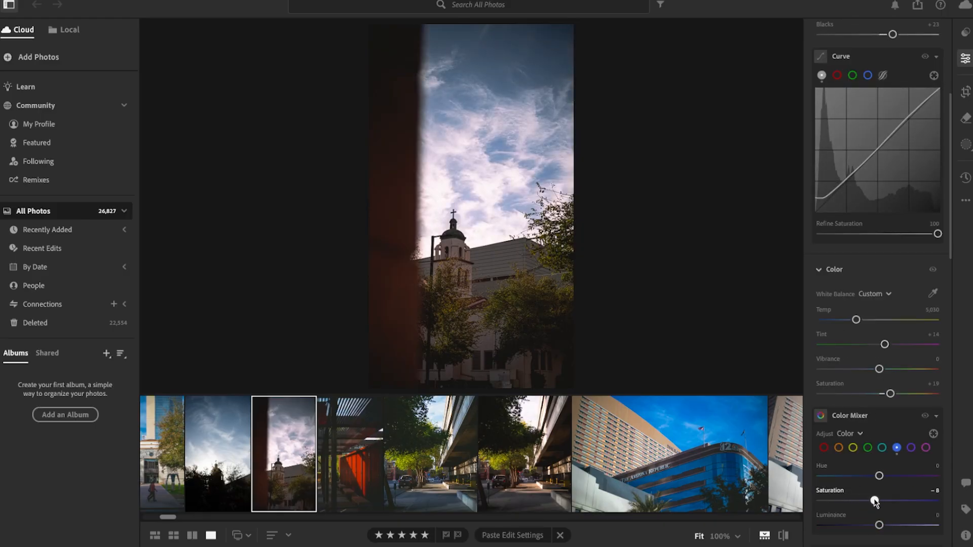
Step: Crop the church tower photo to a 4 x 5 aspect, straightened by -0.81, trimming the upper sky and keeping the tower and trees
key(c)
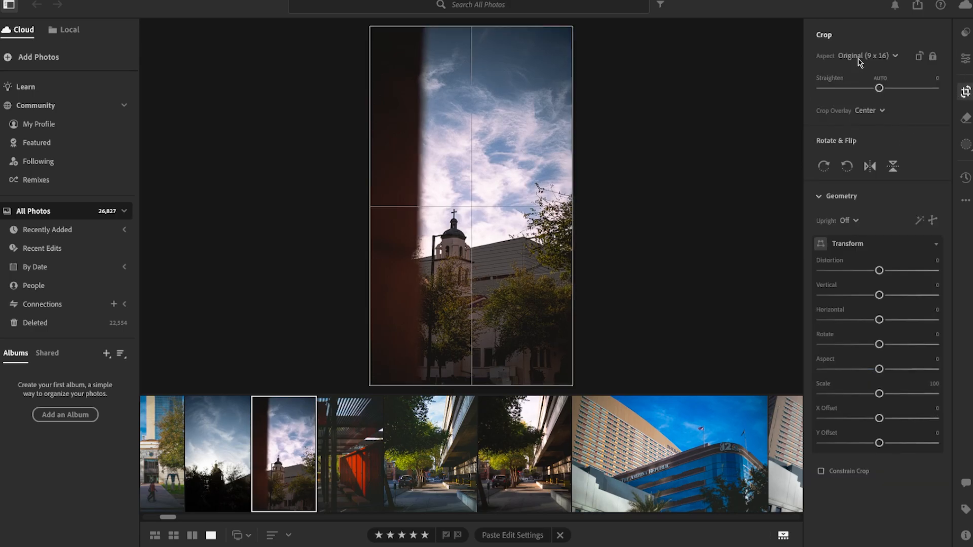
drag(500, 190, 499, 159)
drag(748, 271, 748, 266)
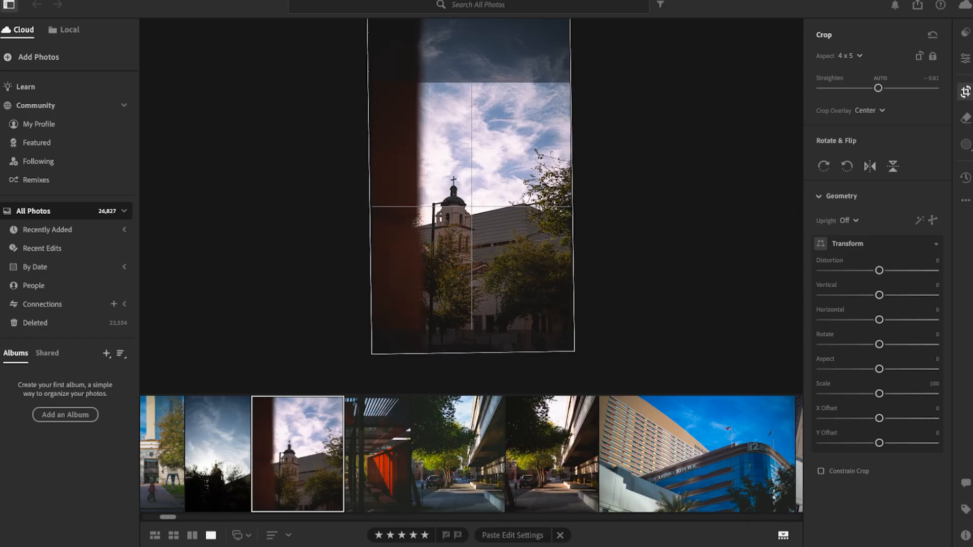
drag(525, 198, 535, 158)
key(Return)
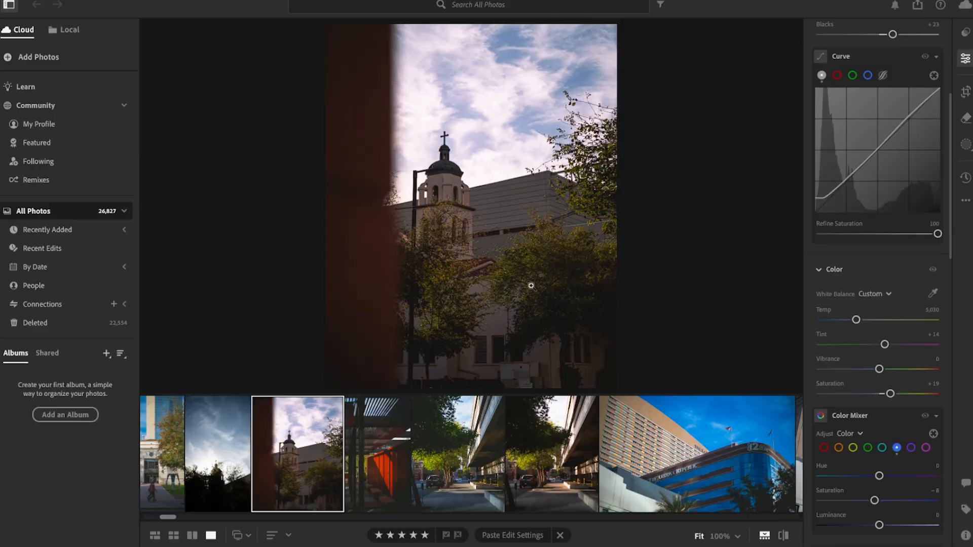
Step: Inspect the tower walls, trees, dome and cross up close at 100%, and return to the full photo
click(471, 237)
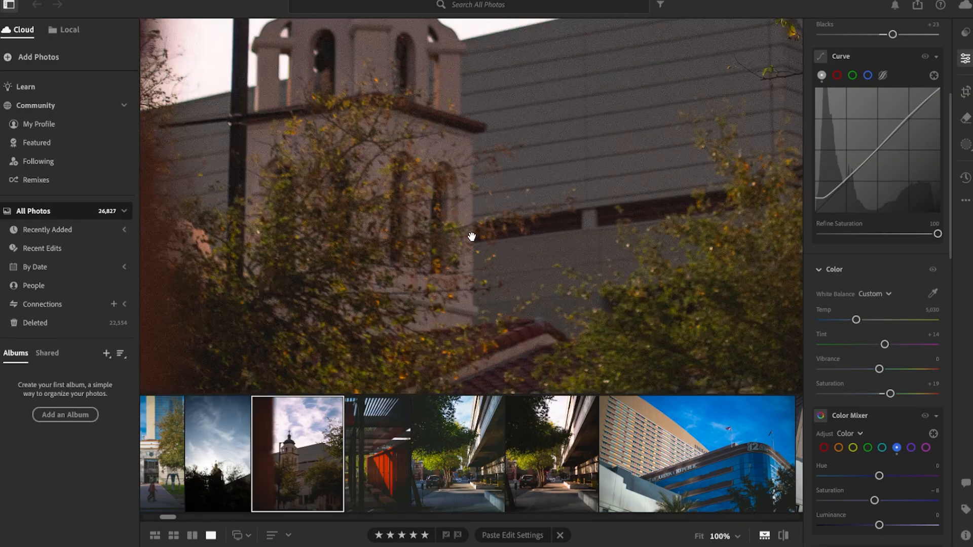
drag(522, 296, 544, 325)
drag(487, 181, 493, 336)
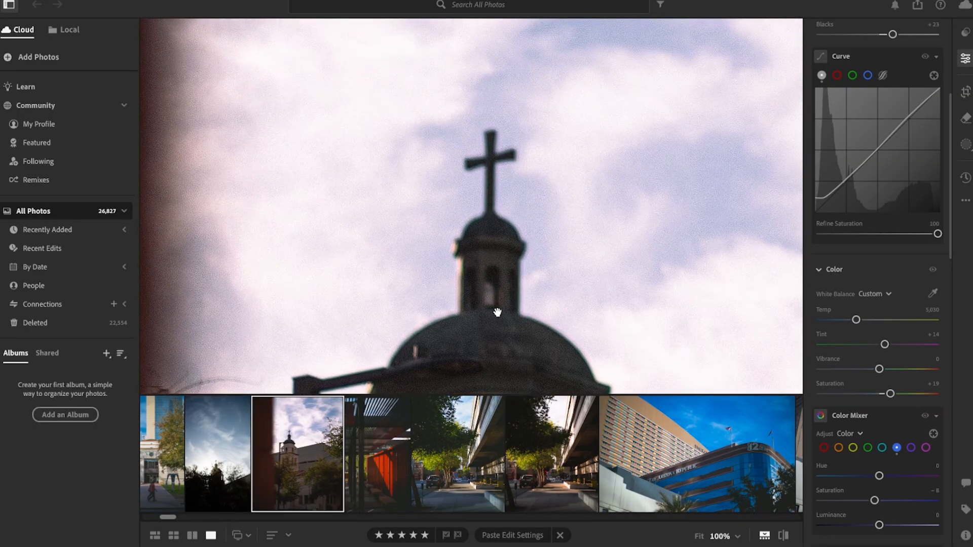
click(498, 289)
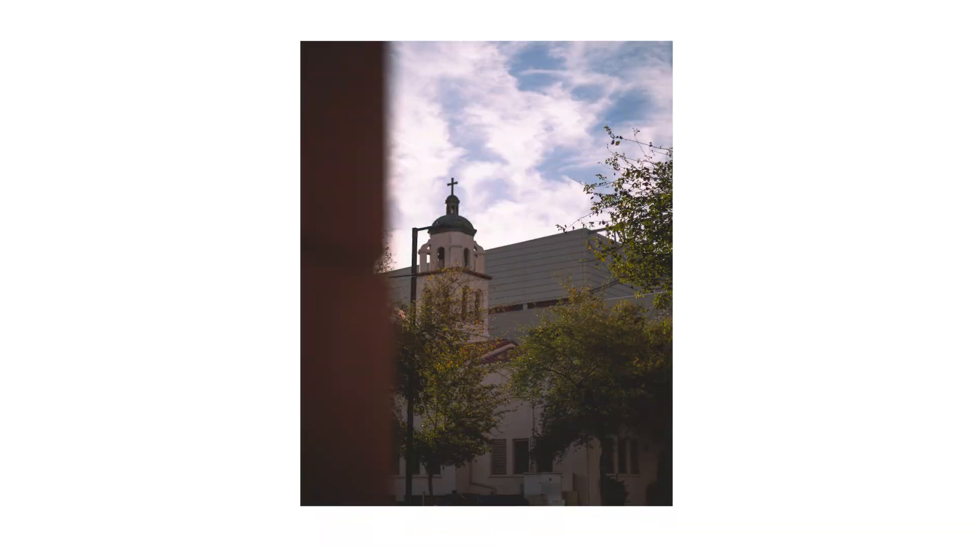